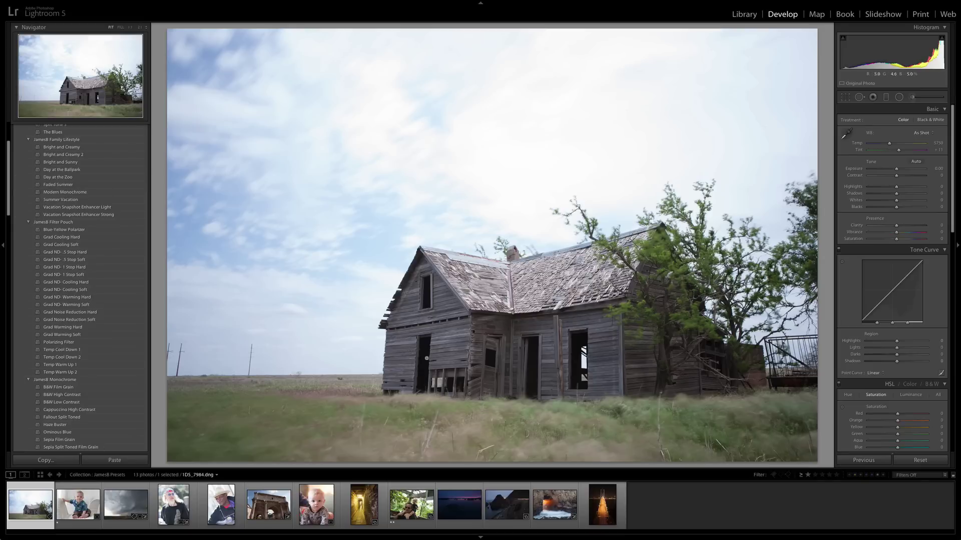
Apply the Espresso - One Shot preset to the old house photo and set Contrast +74, Highlights -7, Shadows +45 and Clarity +39
scroll(88, 179, up, 5)
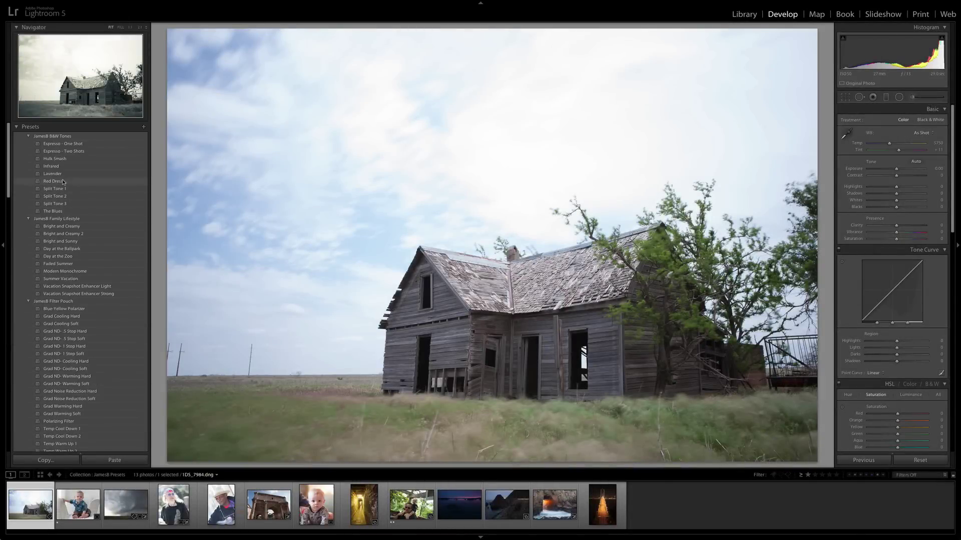
click(72, 144)
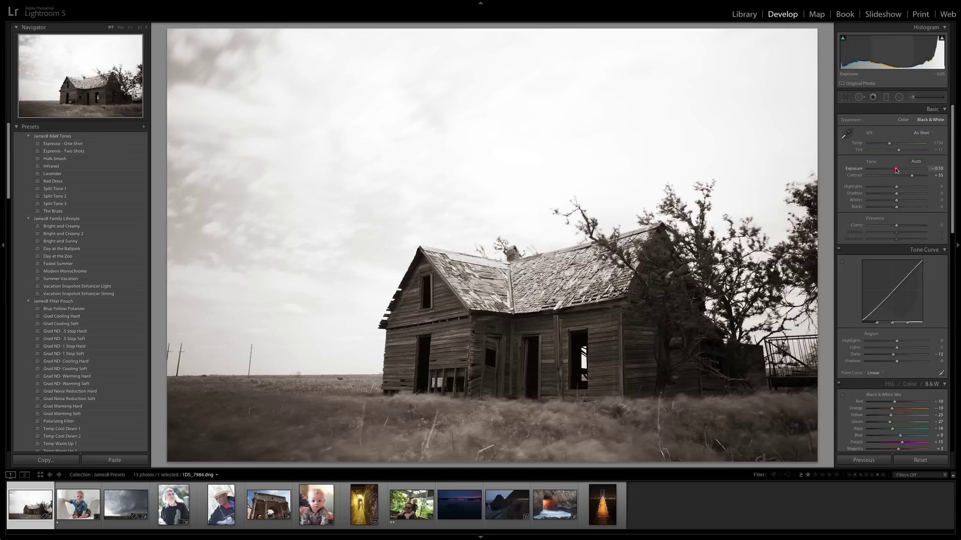
click(896, 169)
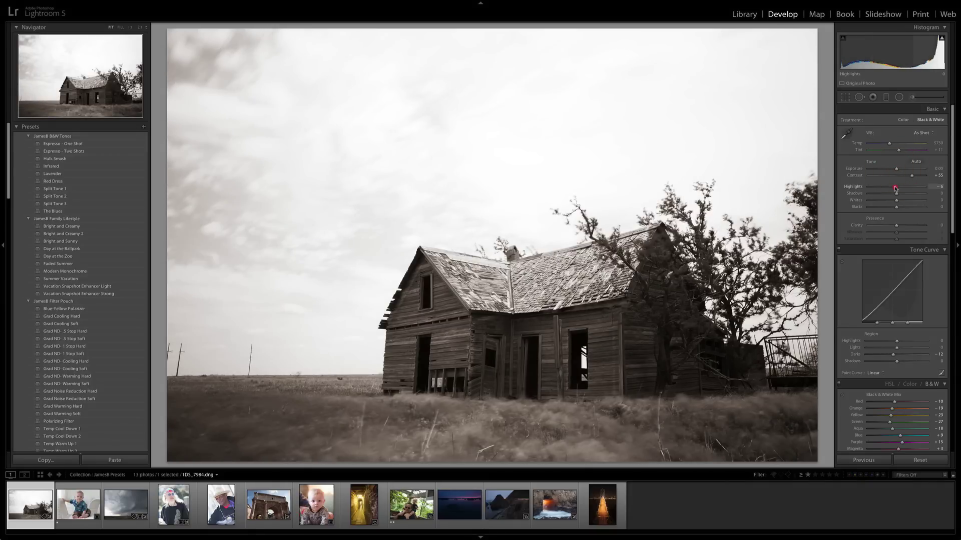
drag(896, 187, 917, 175)
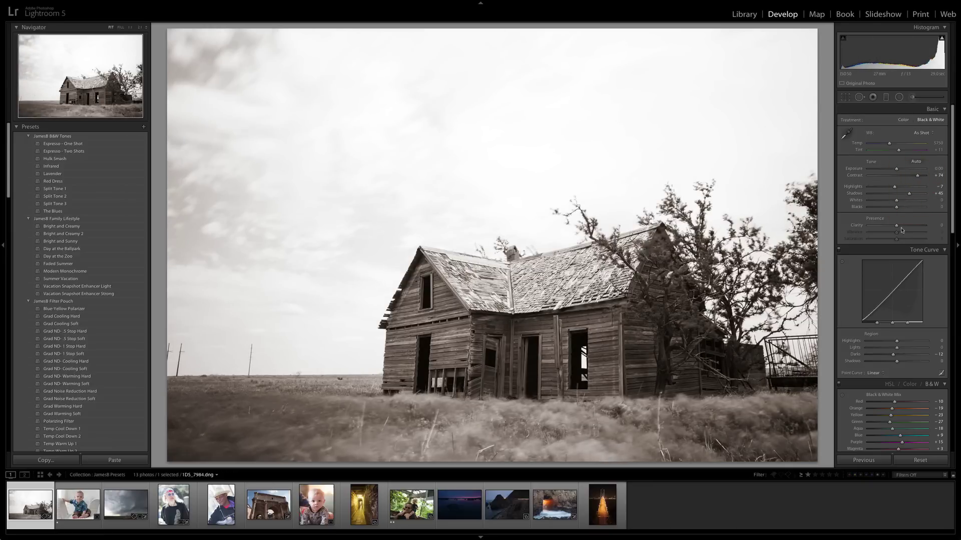
drag(896, 226, 907, 225)
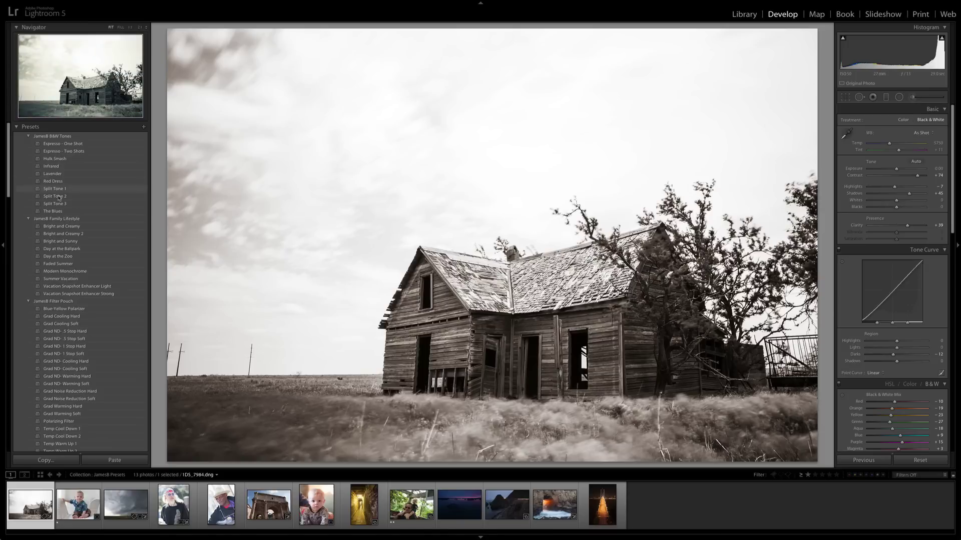
Apply the Bright and Sunny preset to the baby photo, keeping Exposure at +0.90
key(Right)
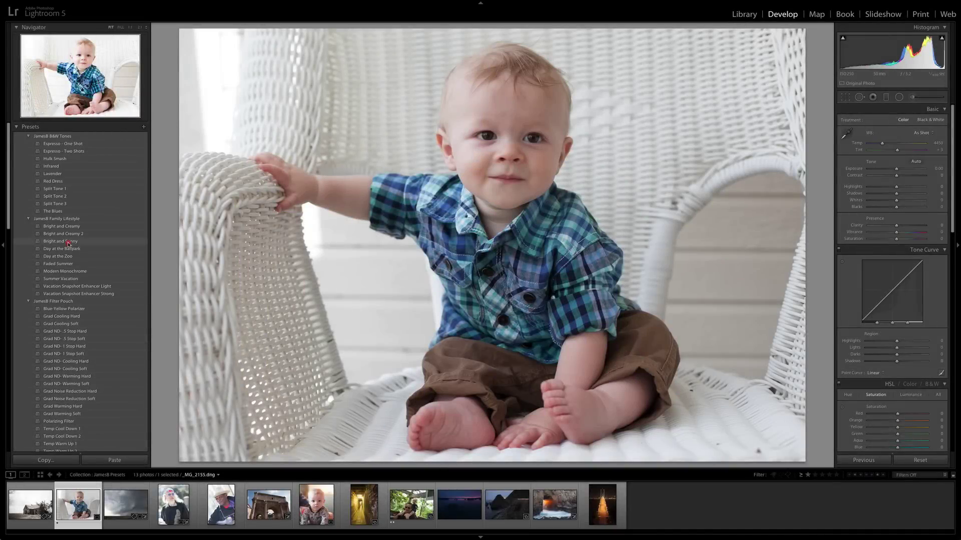
click(71, 243)
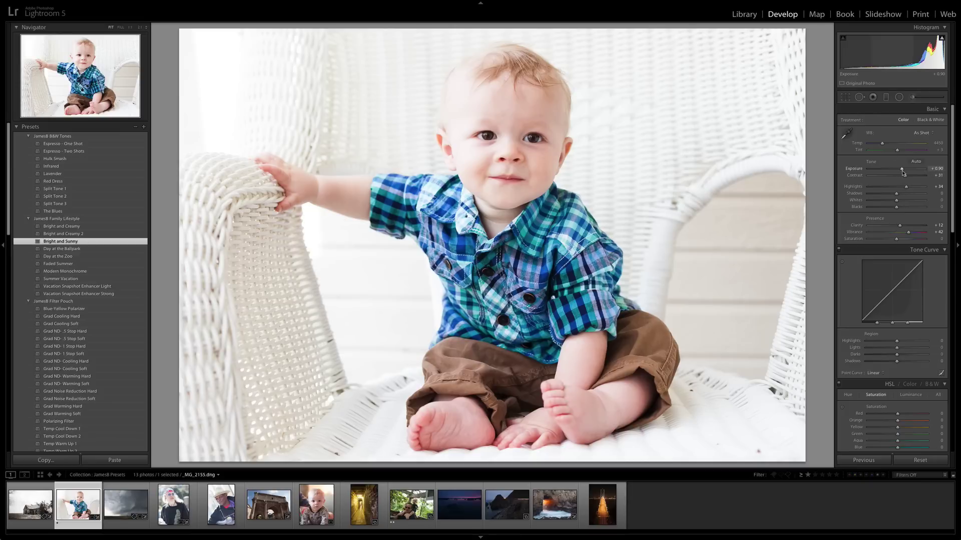
drag(902, 170, 902, 170)
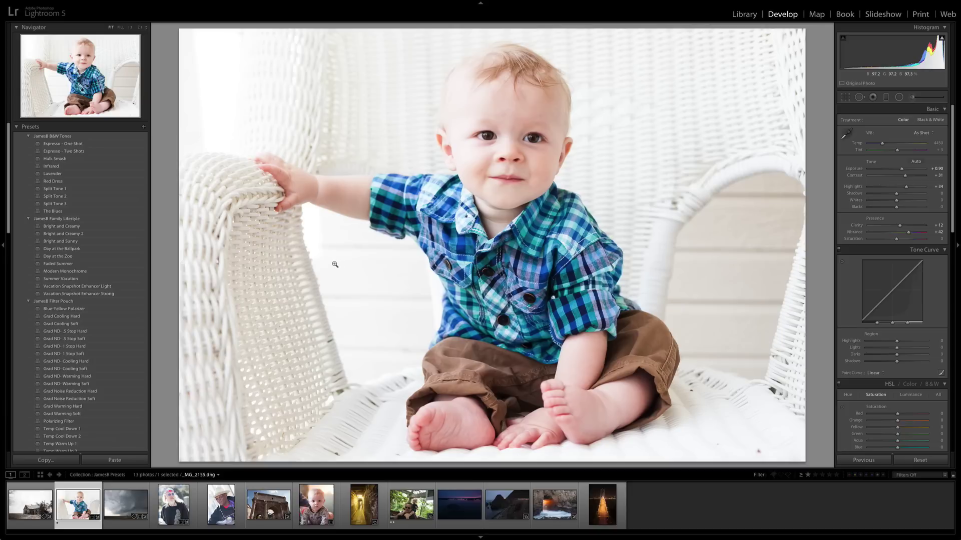
Apply the Blue-Yellow Polarizer and Grad ND- .5 Stop Hard presets to the storm cloud photo
key(Right)
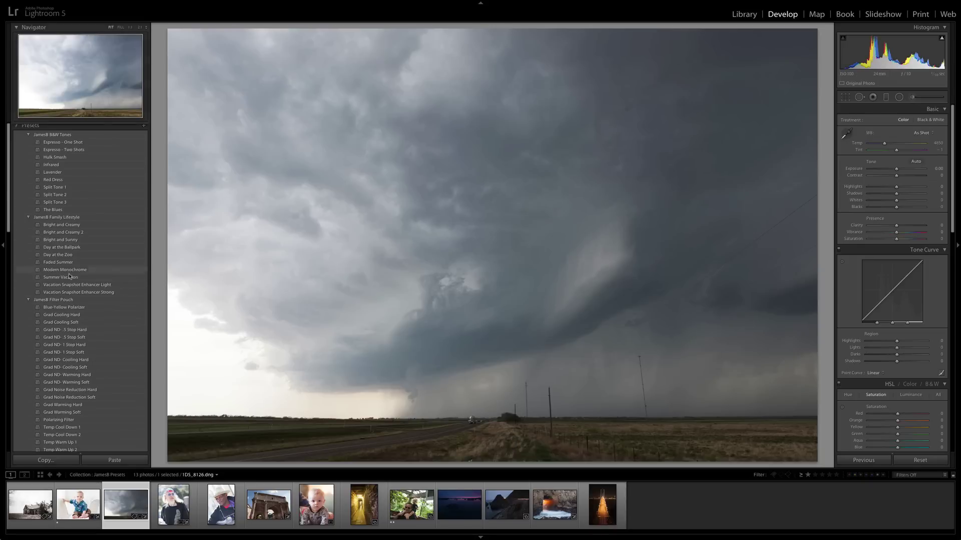
scroll(70, 279, down, 2)
scroll(70, 279, down, 1)
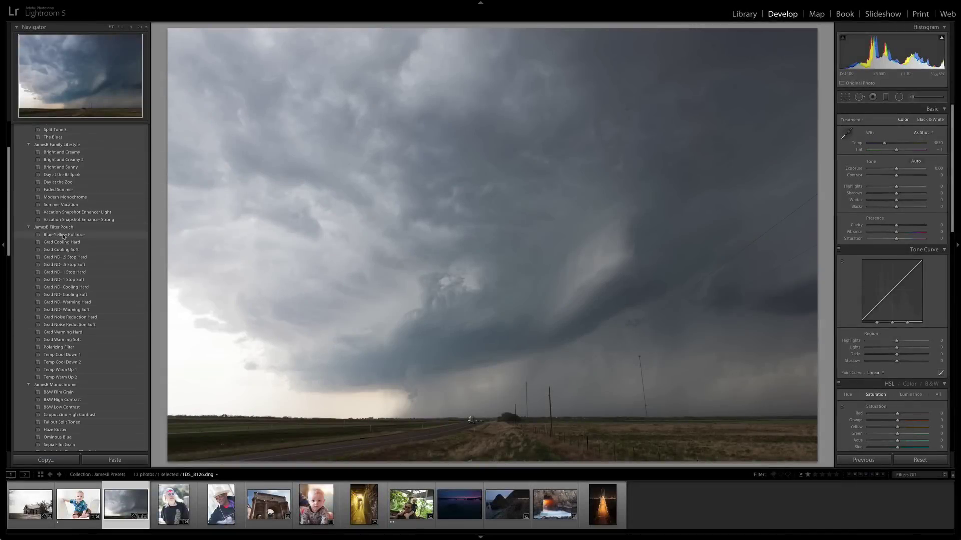
click(114, 150)
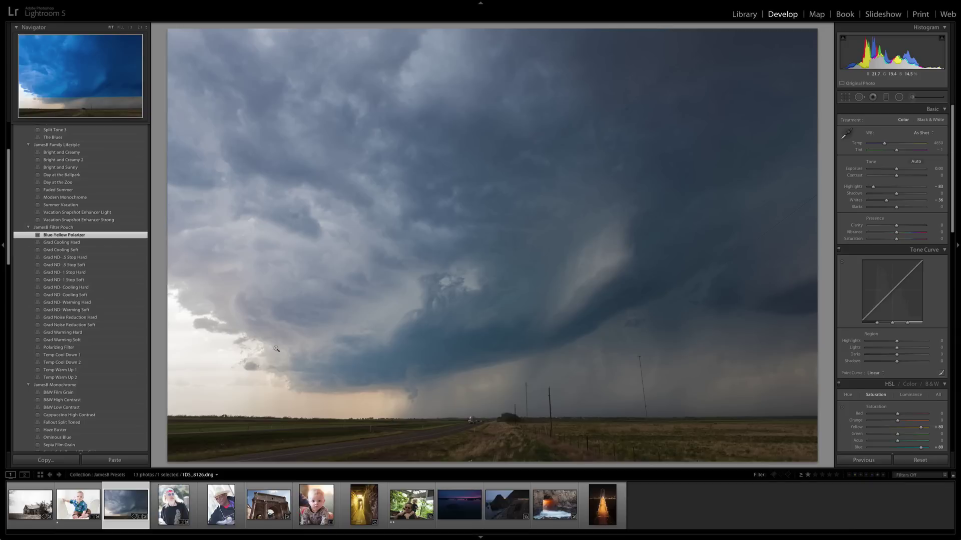
click(78, 258)
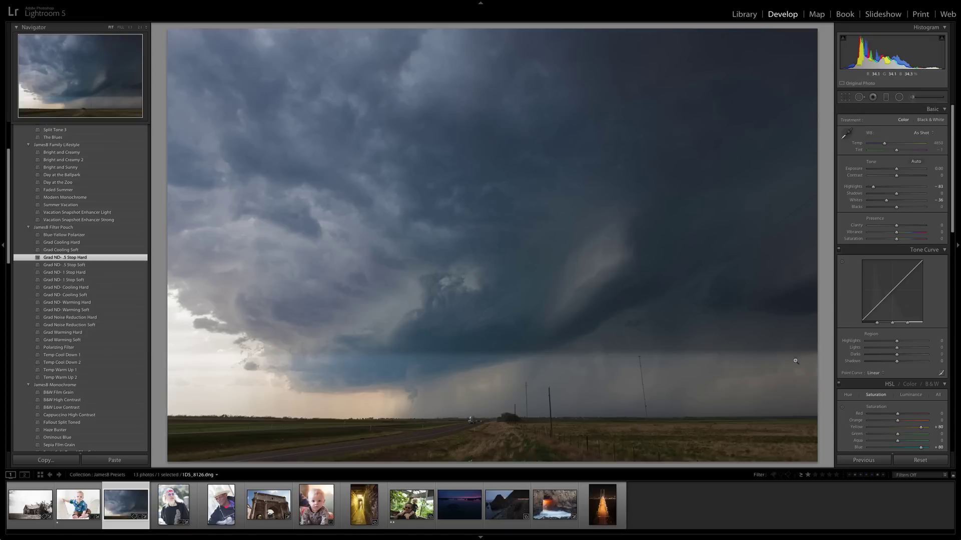
Set the Exposure of the storm photo's existing graduated filter to 0.50
click(887, 98)
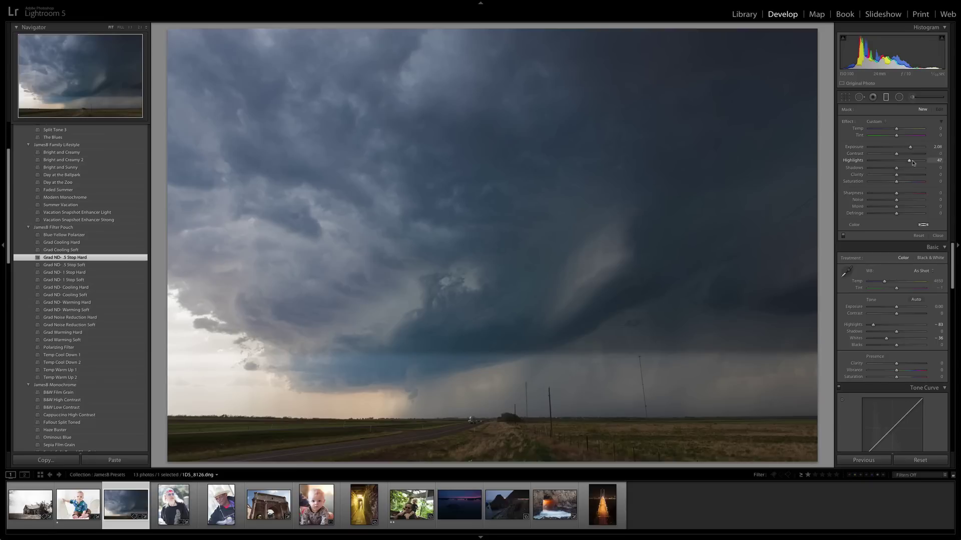
click(487, 354)
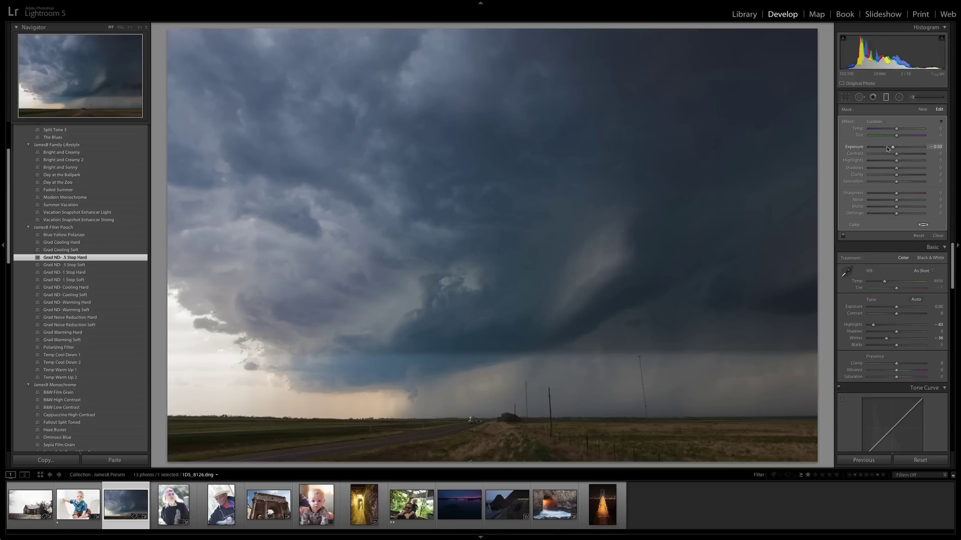
drag(893, 148, 899, 148)
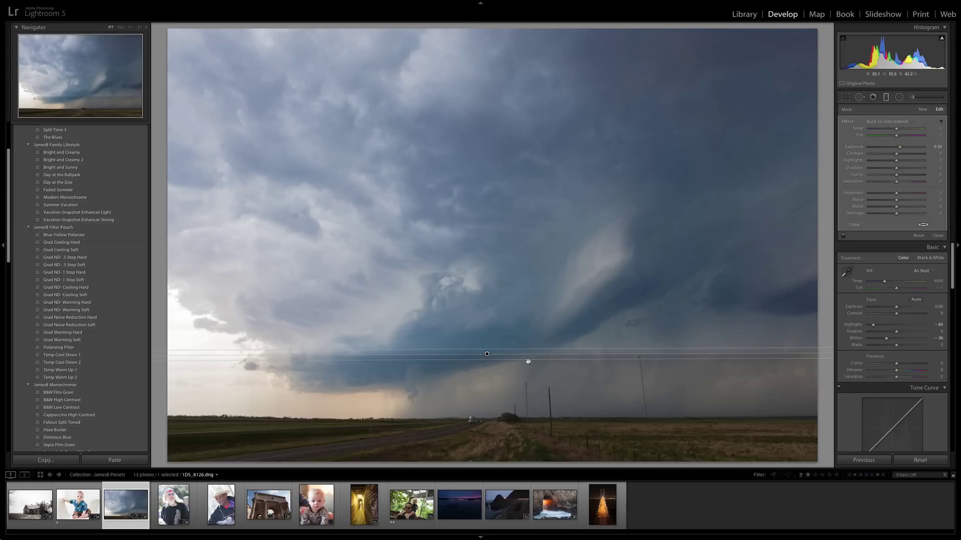
Flip the graduated filter so it affects the ground, align it with the horizon, and compare the photo with its original
mouse_move(806, 356)
mouse_down()
mouse_move(488, 75)
mouse_move(263, 359)
mouse_up()
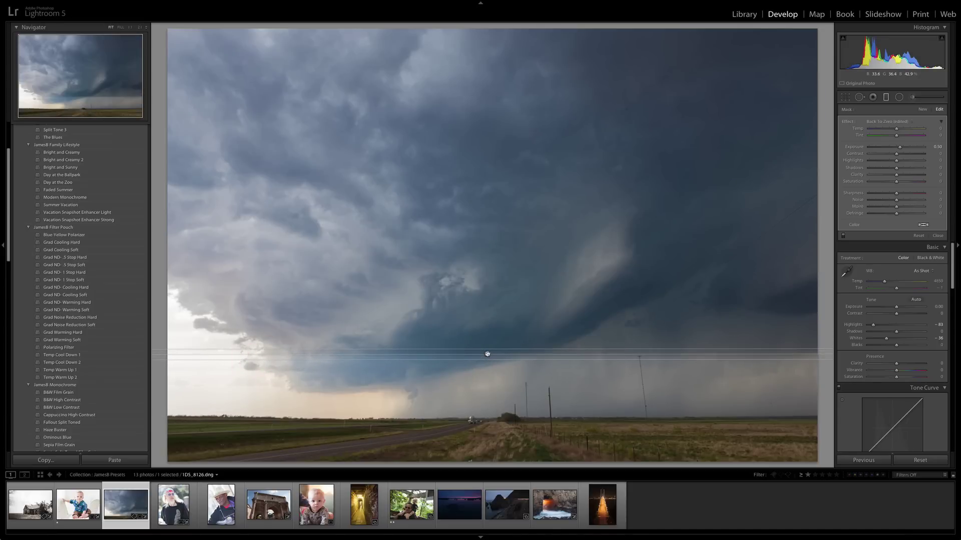
drag(488, 354, 479, 418)
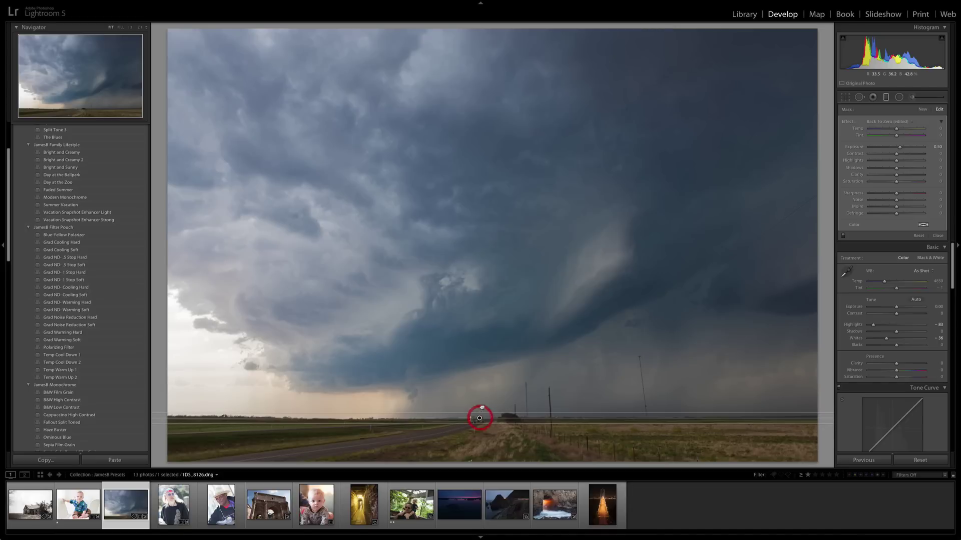
key(h)
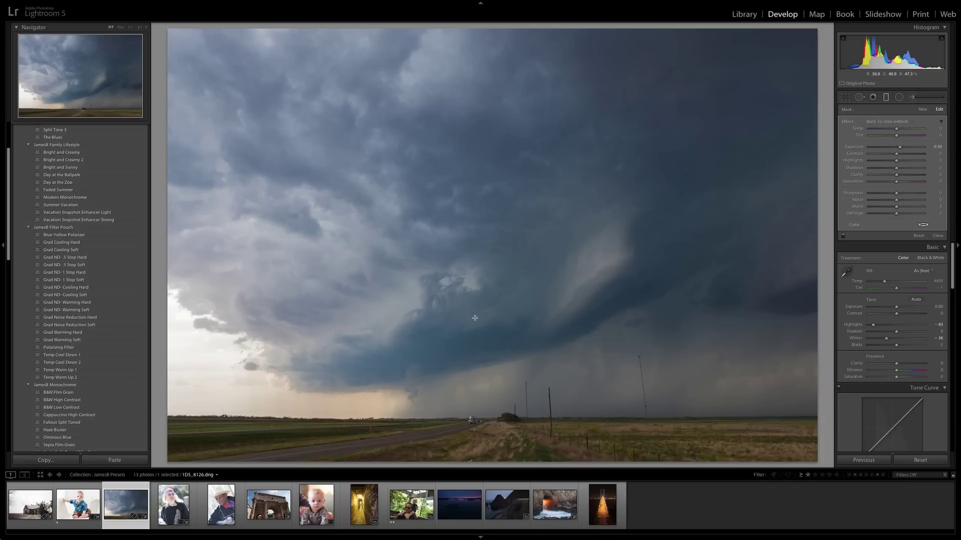
key(backslash)
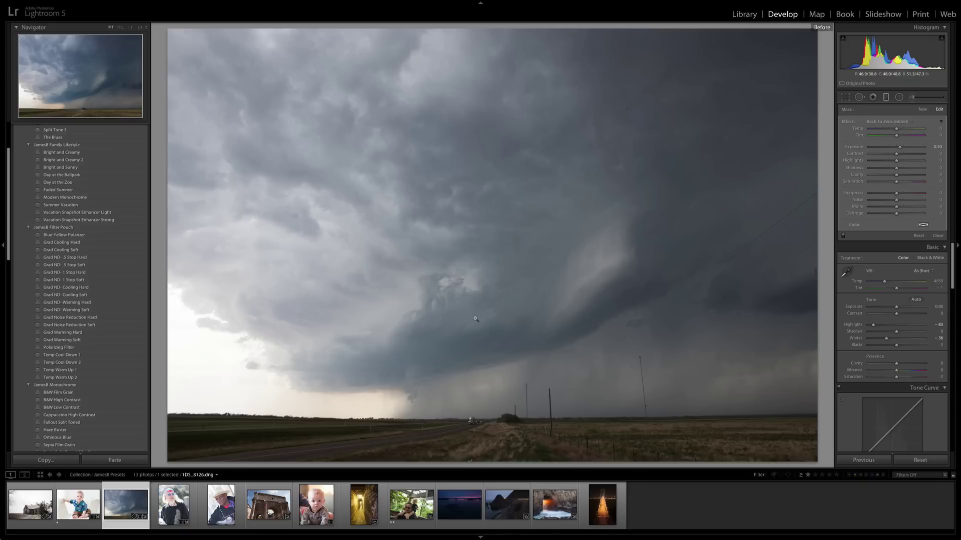
key(backslash)
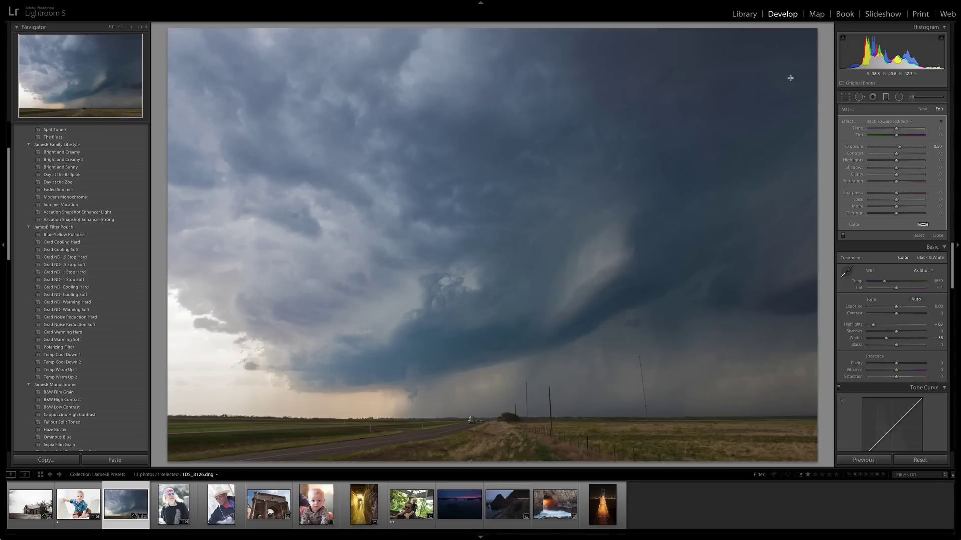
Close the graduated filter and set the storm photo's Clarity to +45 and Contrast to +34
click(886, 97)
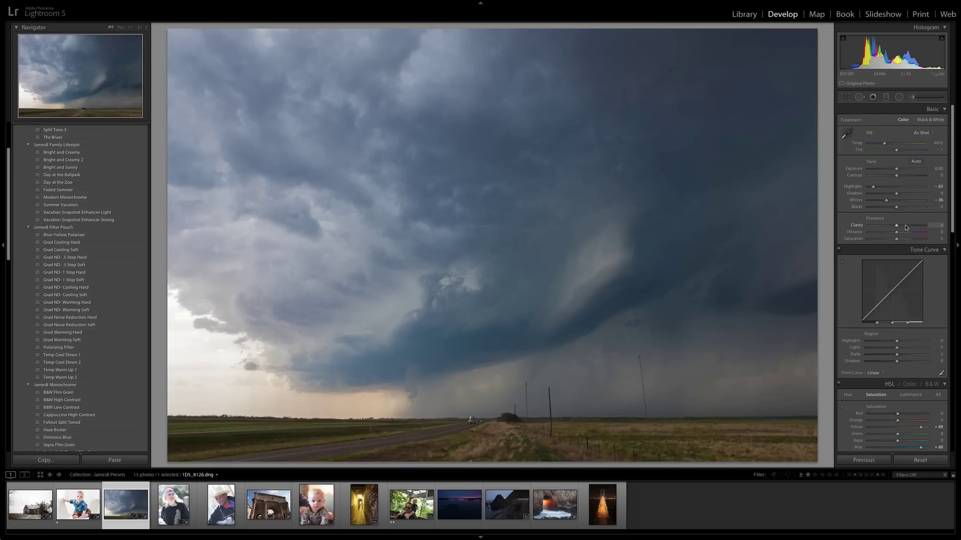
drag(906, 228, 909, 226)
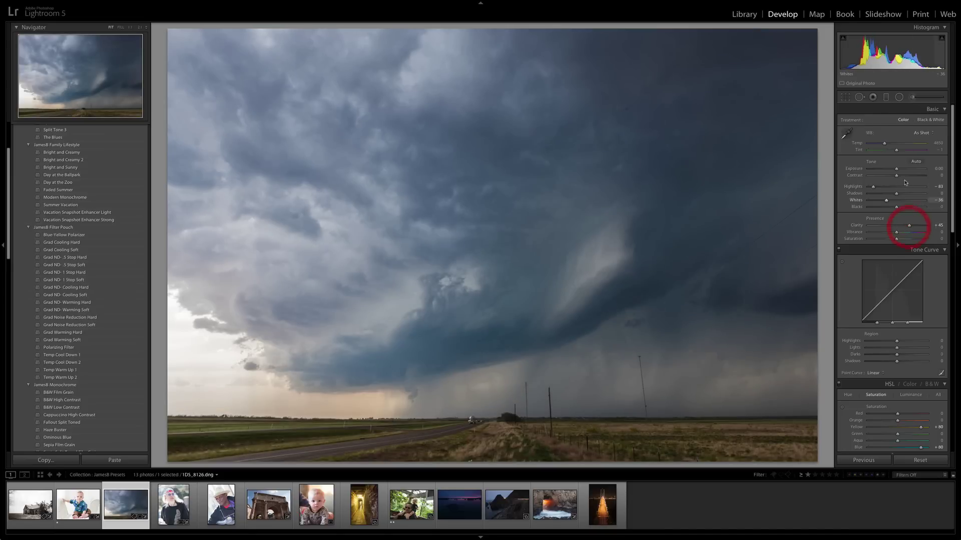
drag(896, 176, 905, 176)
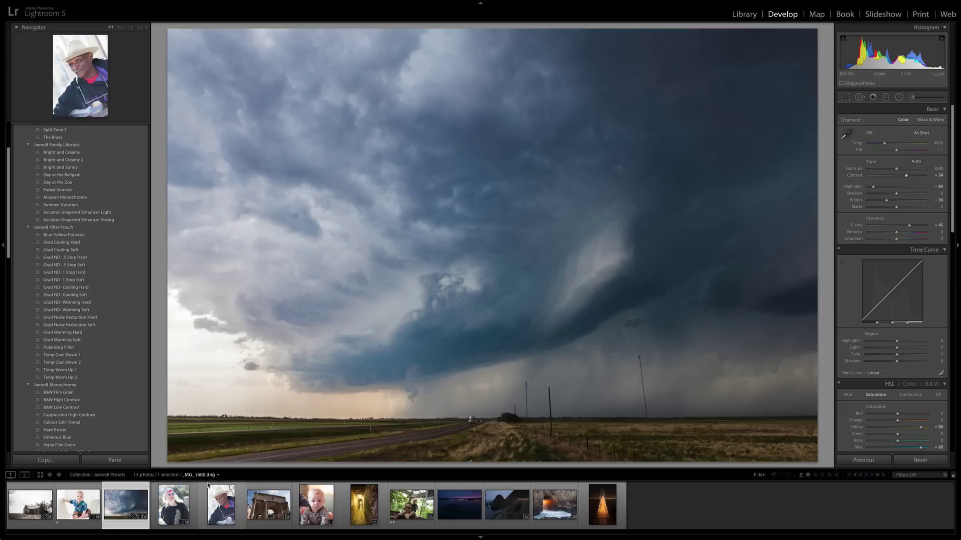
Open the portrait of the man in the tie-dye bandana and bring up the JamesB Nostalgia Film presets
key(Right)
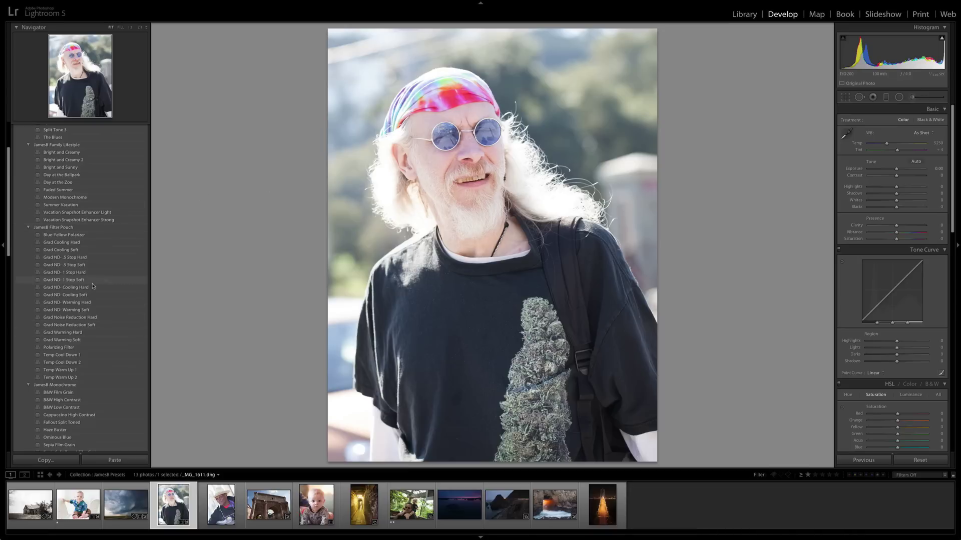
scroll(78, 310, down, 4)
scroll(78, 302, down, 6)
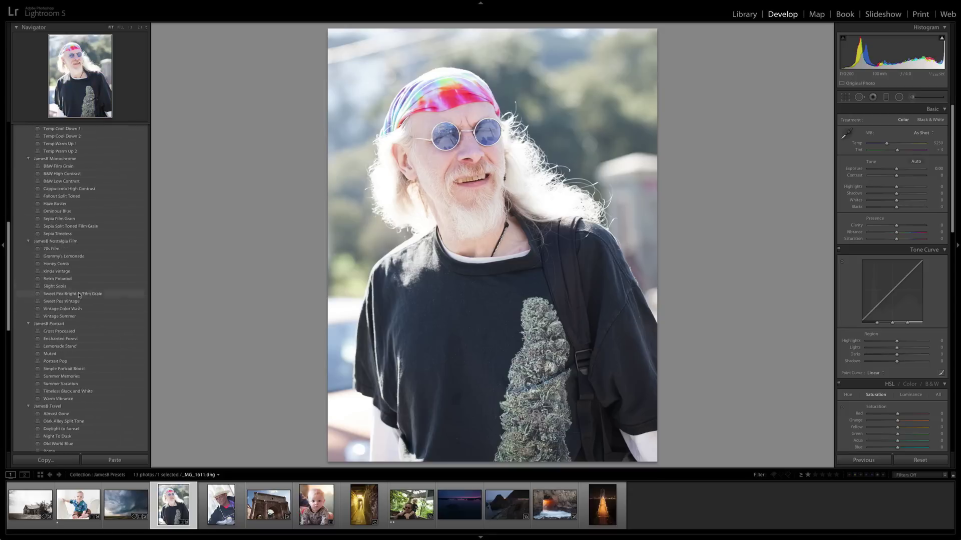
click(80, 293)
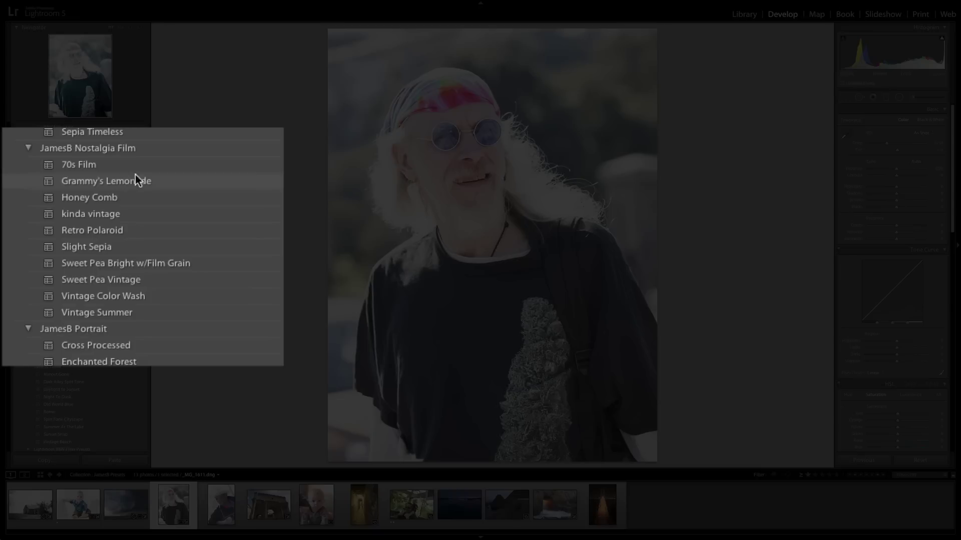
Try stacking the 70s Film and Grammy's Lemonade presets on the bandana portrait twice, undoing both each time
click(67, 209)
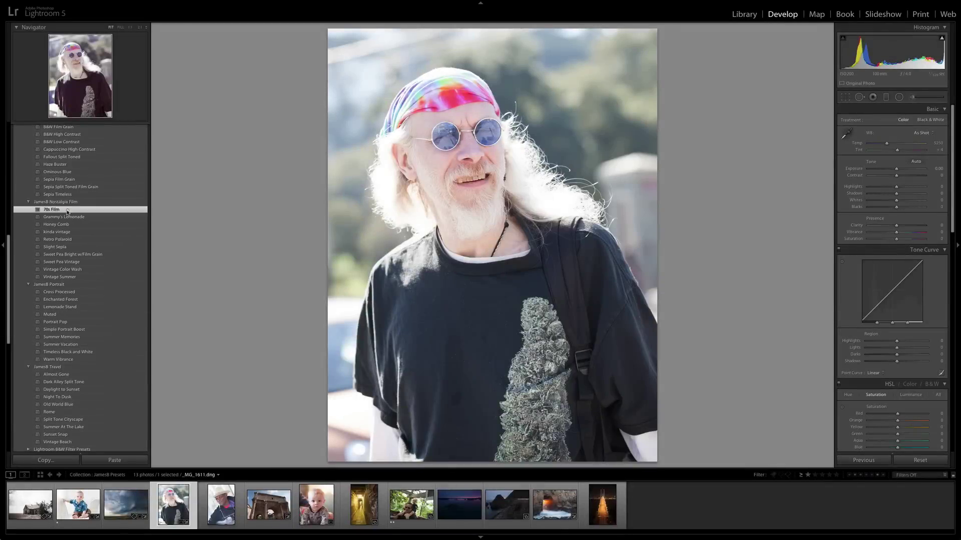
click(70, 217)
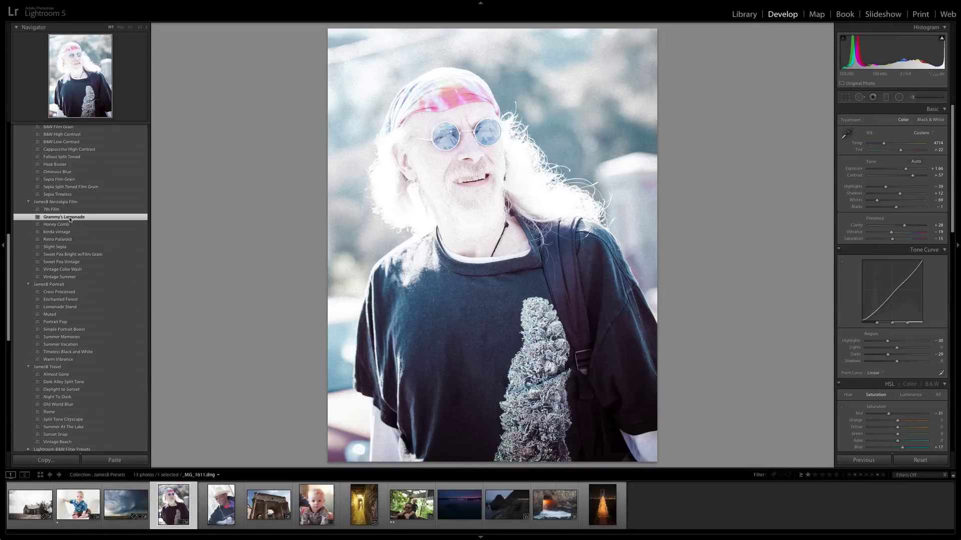
key(ctrl+z)
key(ctrl+z)
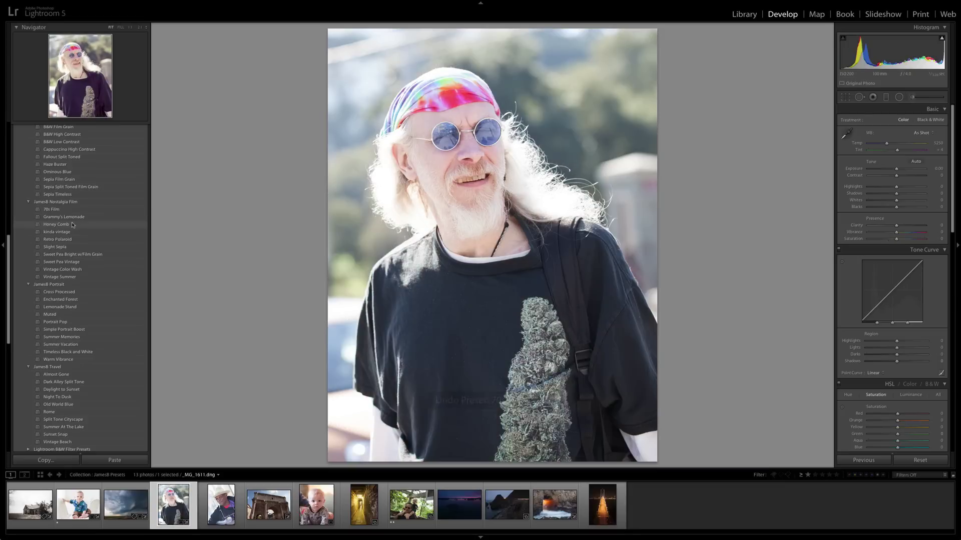
click(62, 210)
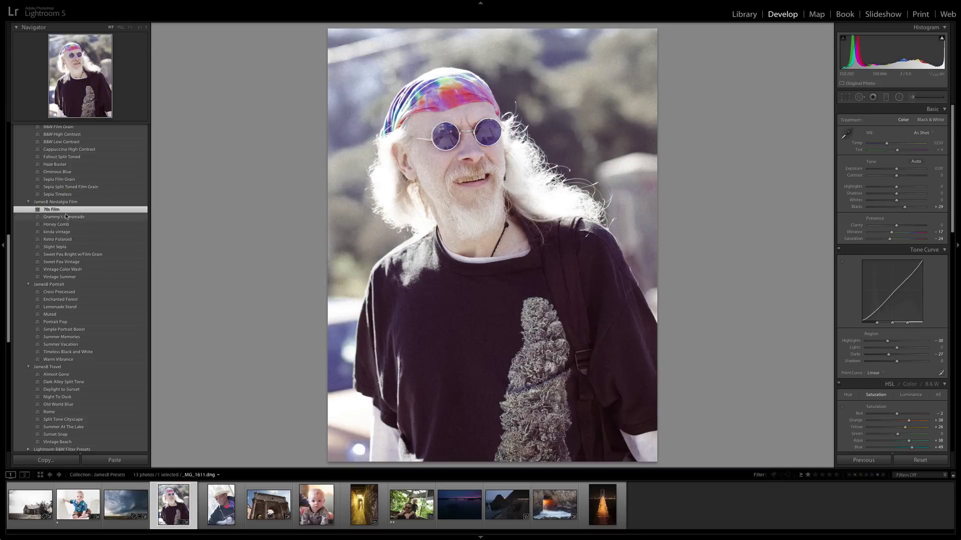
click(67, 218)
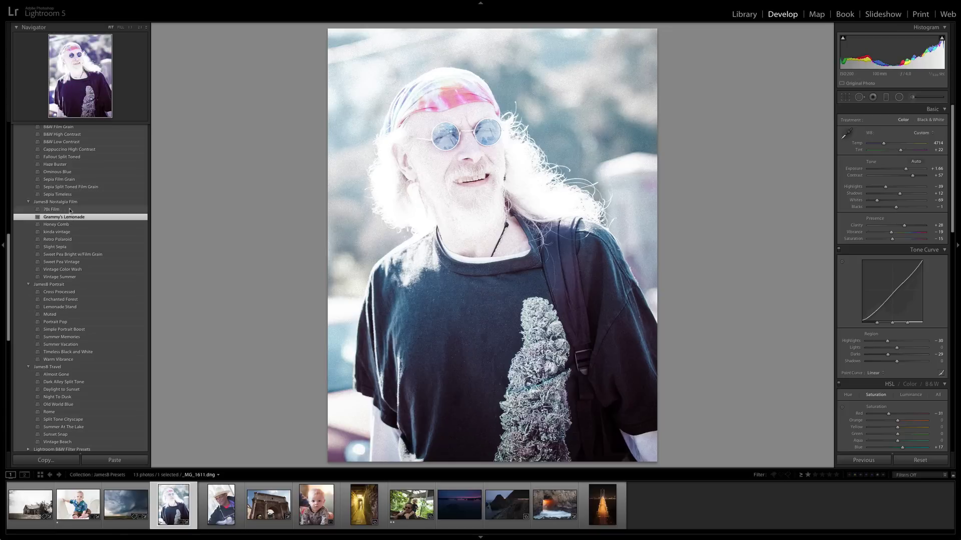
key(ctrl+z)
key(ctrl+z)
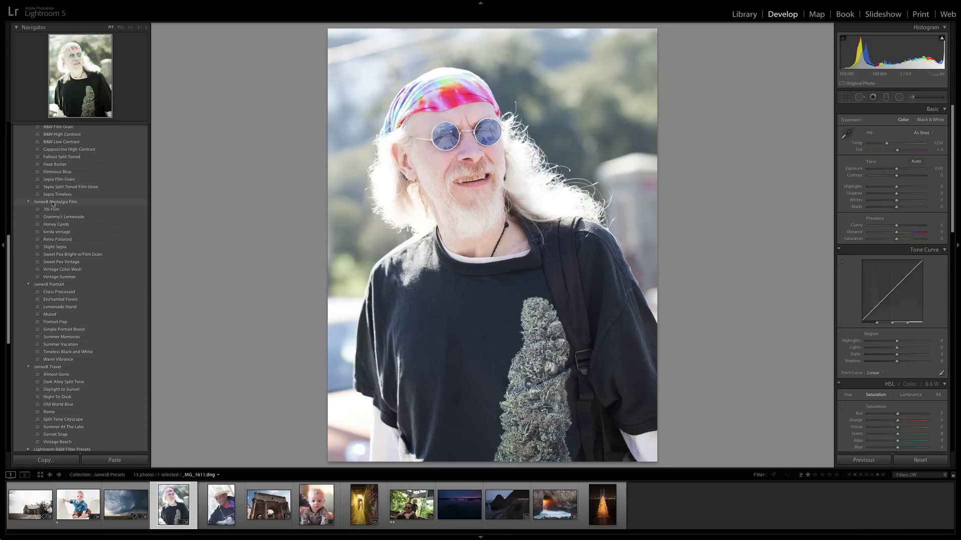
Apply the Sweet Pea Vintage preset to the bandana portrait
click(65, 262)
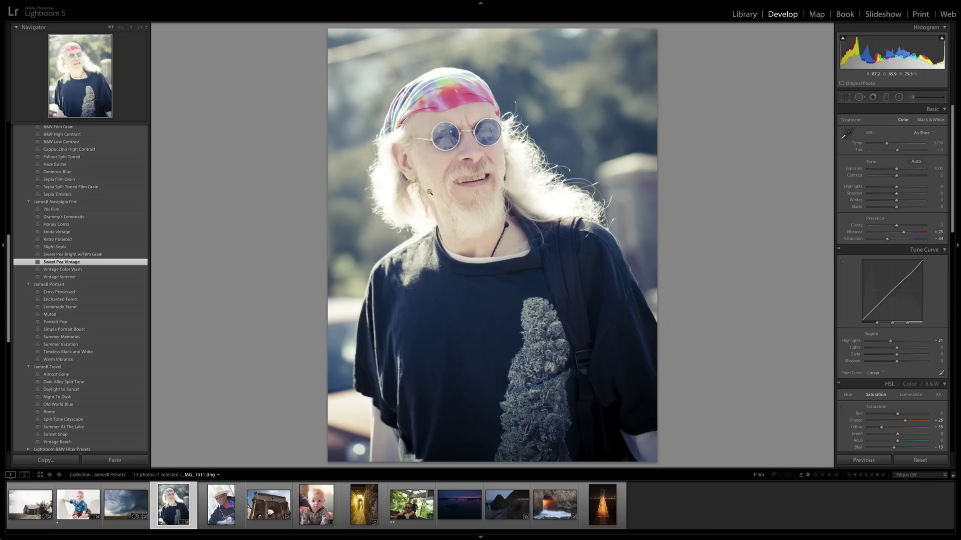
Open the portrait of the man in the white hat and apply the Muted preset from JamesB Portrait
key(Right)
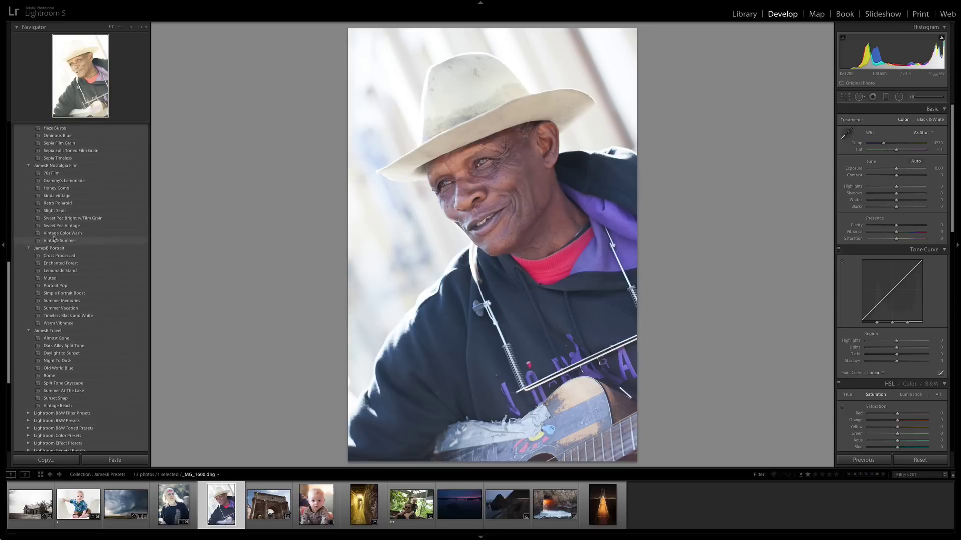
scroll(118, 211, down, 4)
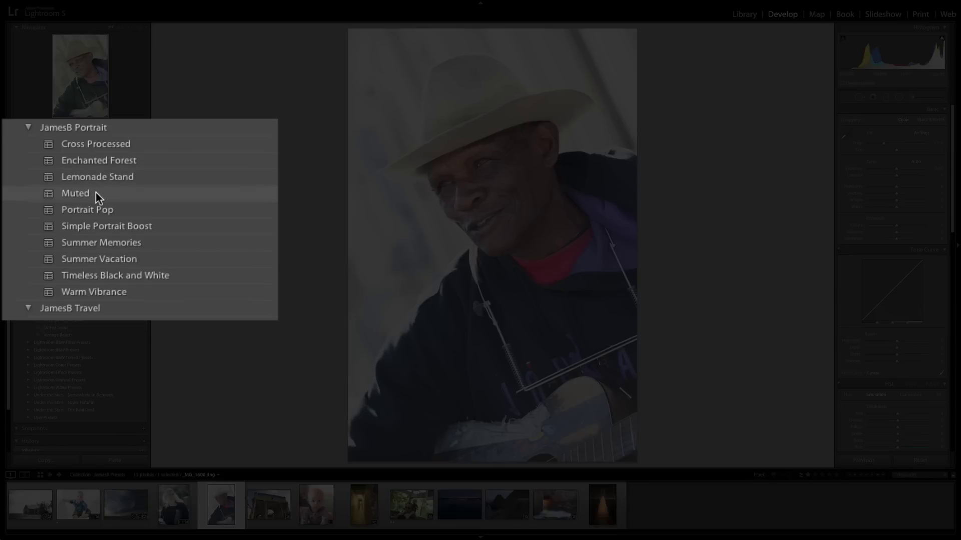
click(59, 208)
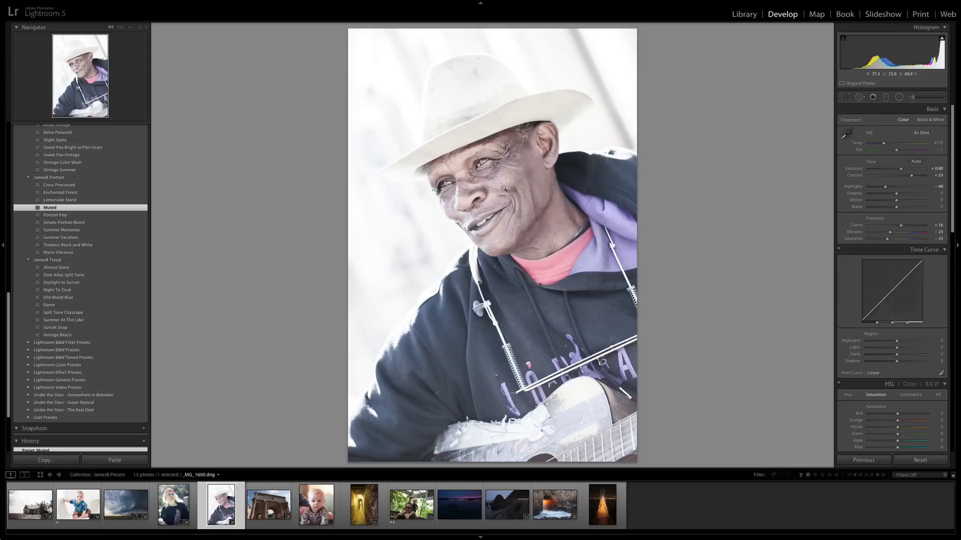
Fine-tune the hat portrait with Exposure +0.45, Contrast +79, Blacks -5 and Clarity +57
key(Down)
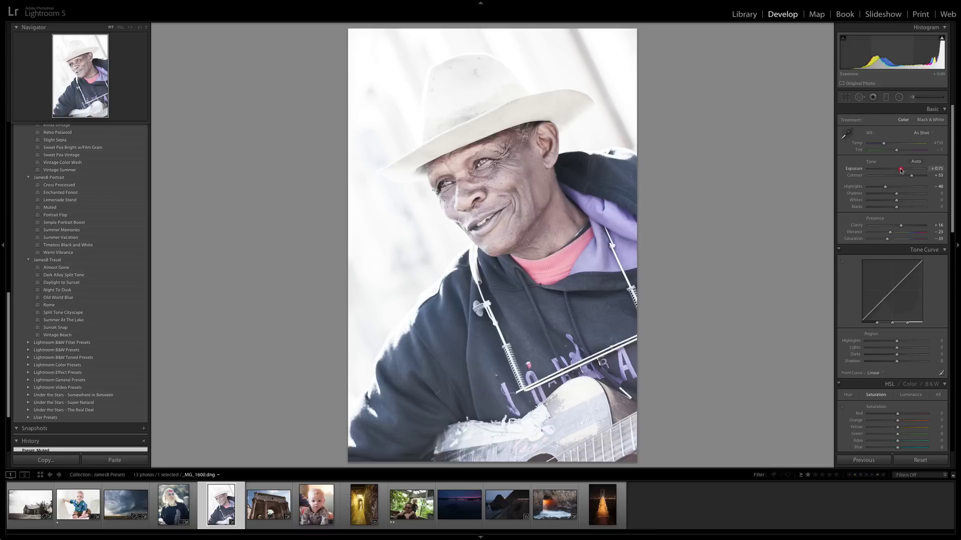
drag(911, 175, 919, 176)
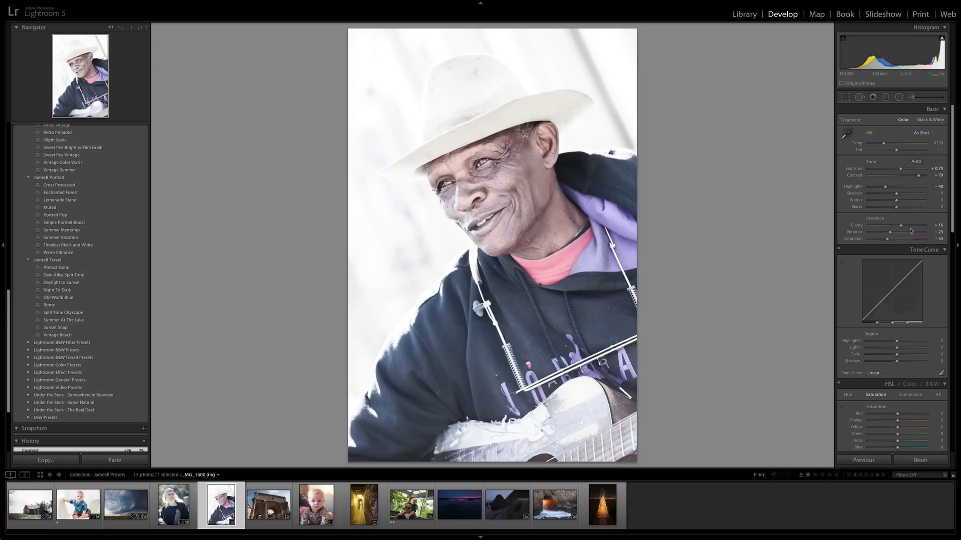
drag(901, 225, 913, 227)
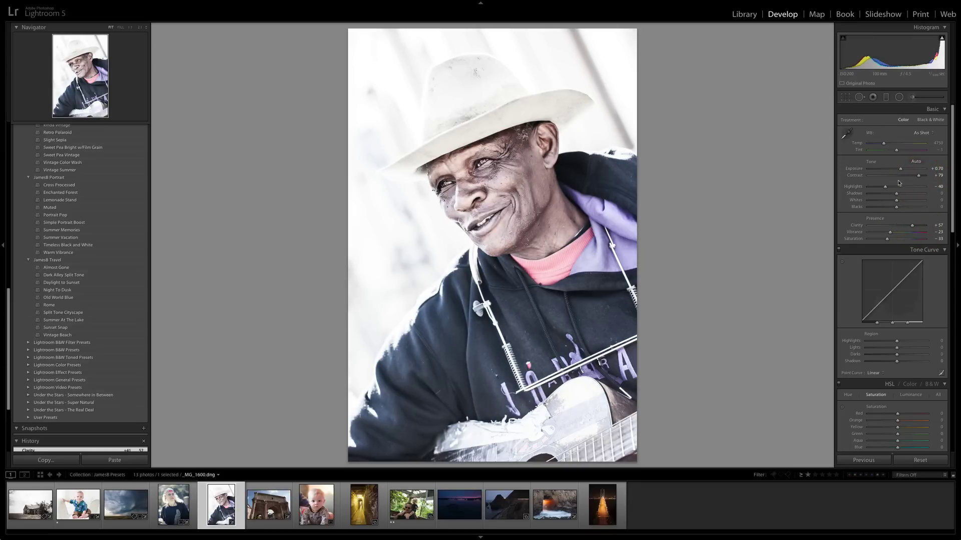
drag(897, 207, 895, 208)
drag(900, 170, 898, 170)
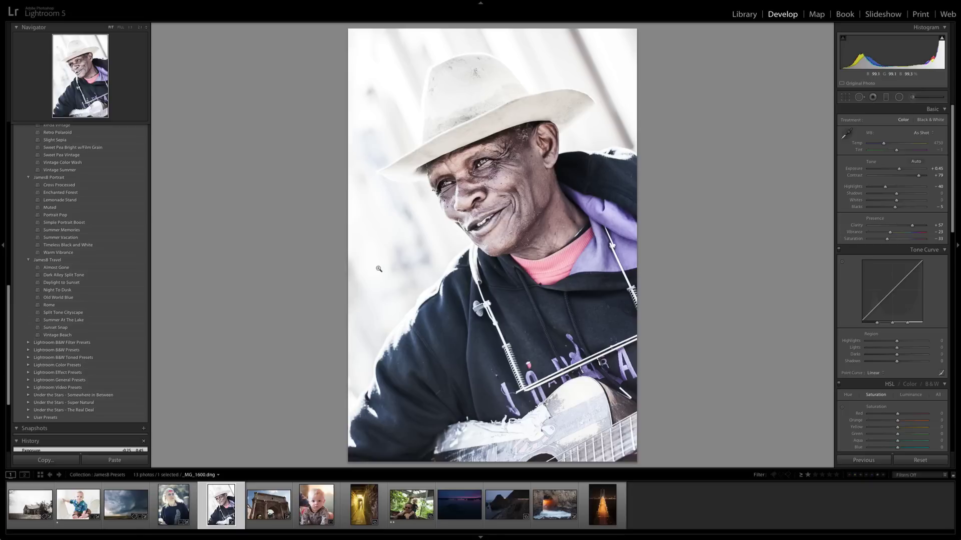
Open the Roman arch photo and apply the Rome preset from the JamesB Travel collection
key(Right)
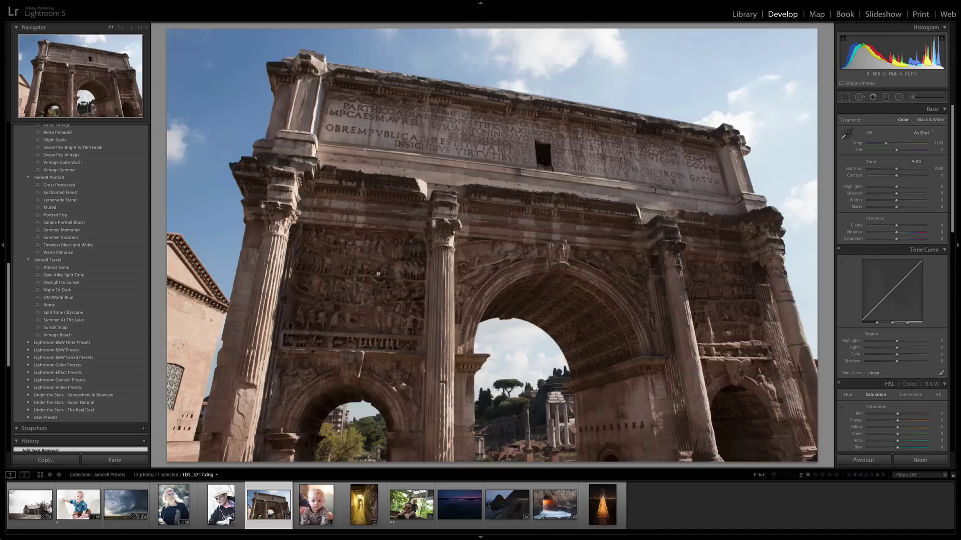
scroll(72, 271, down, 2)
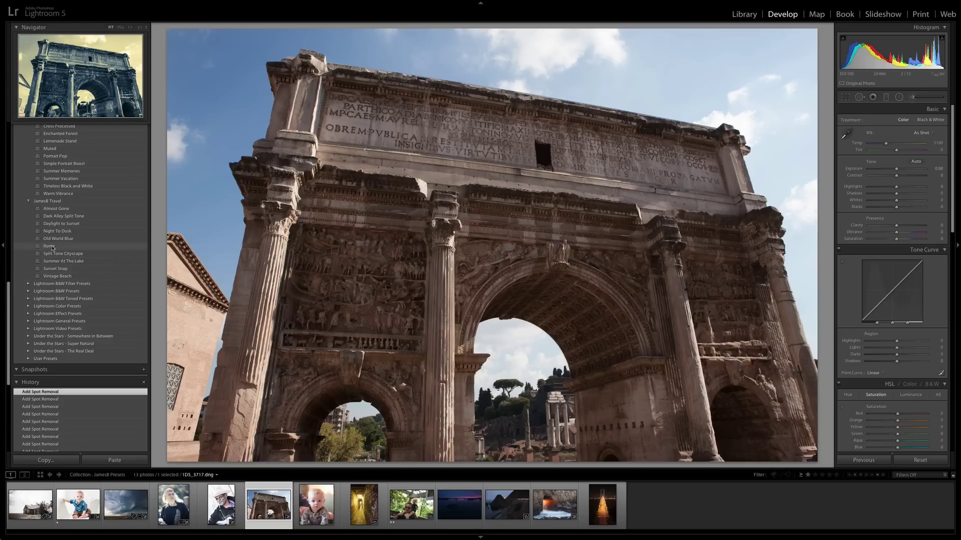
click(52, 247)
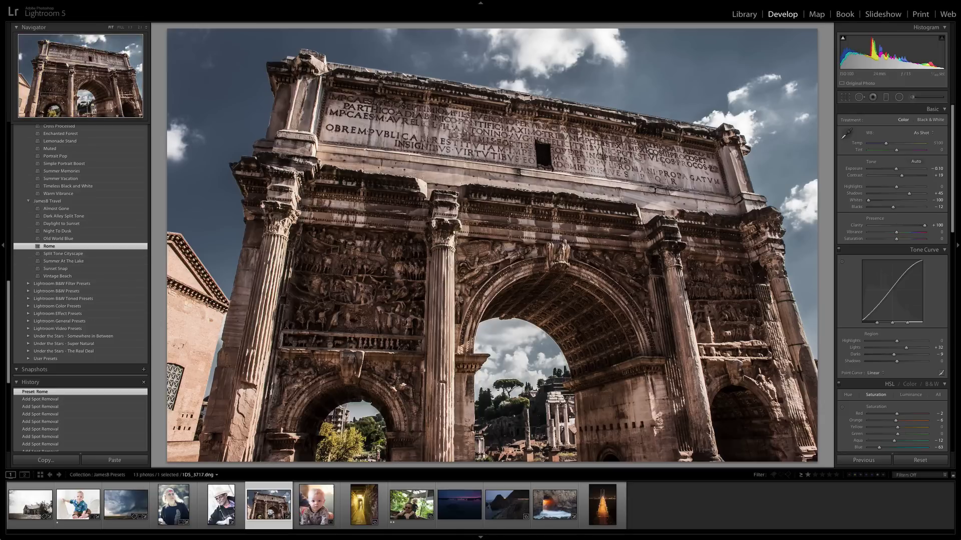
Open the photo of the baby in monkey pajamas and apply the B&W High Contrast preset from JamesB Monochrome
click(316, 505)
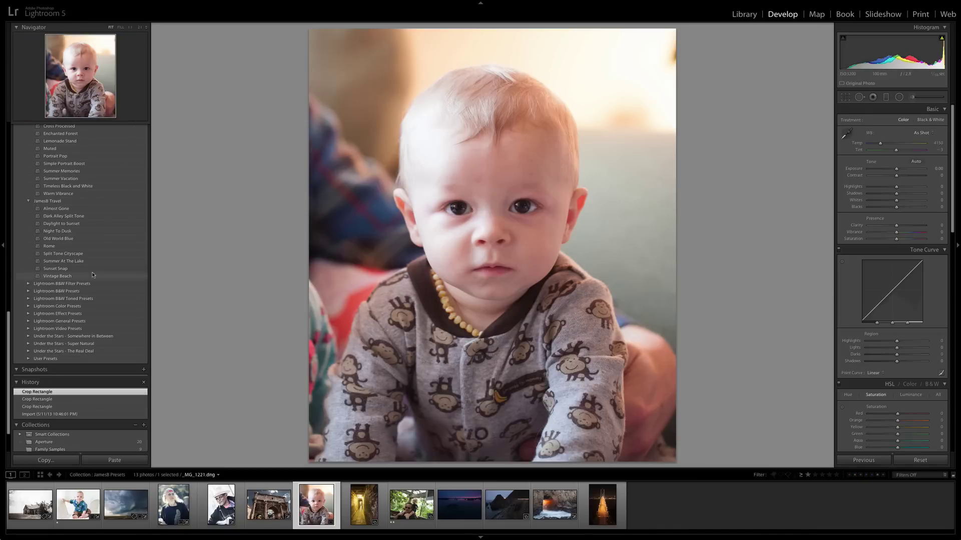
scroll(51, 251, up, 2)
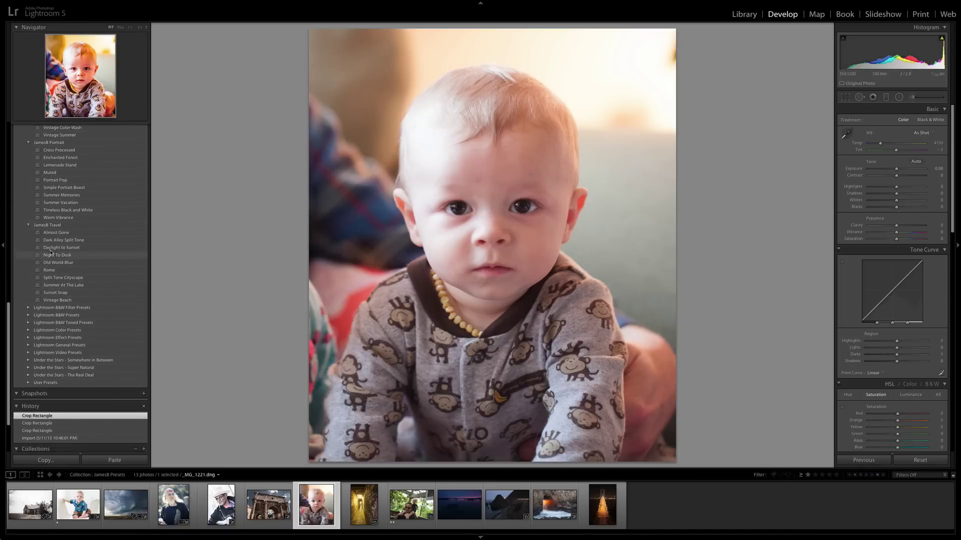
scroll(51, 252, up, 10)
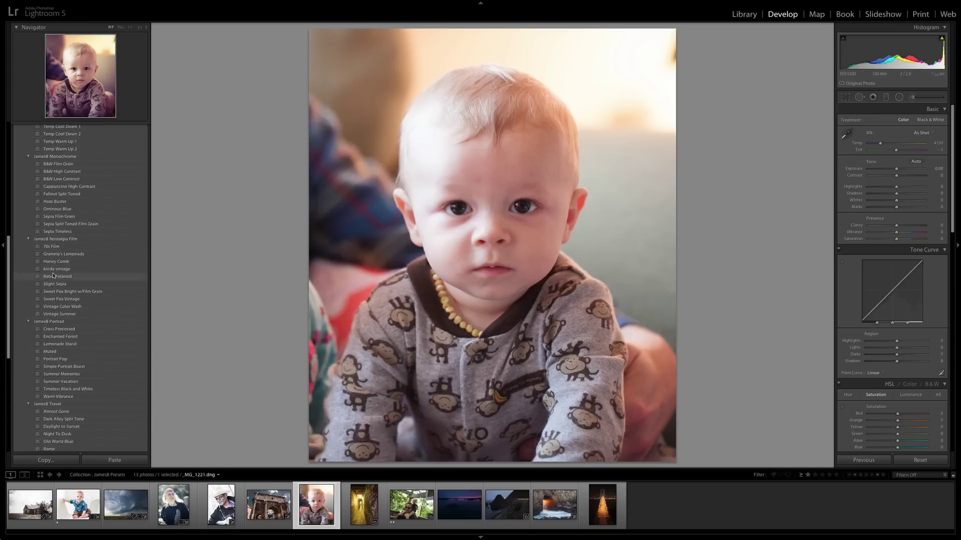
scroll(58, 210, up, 2)
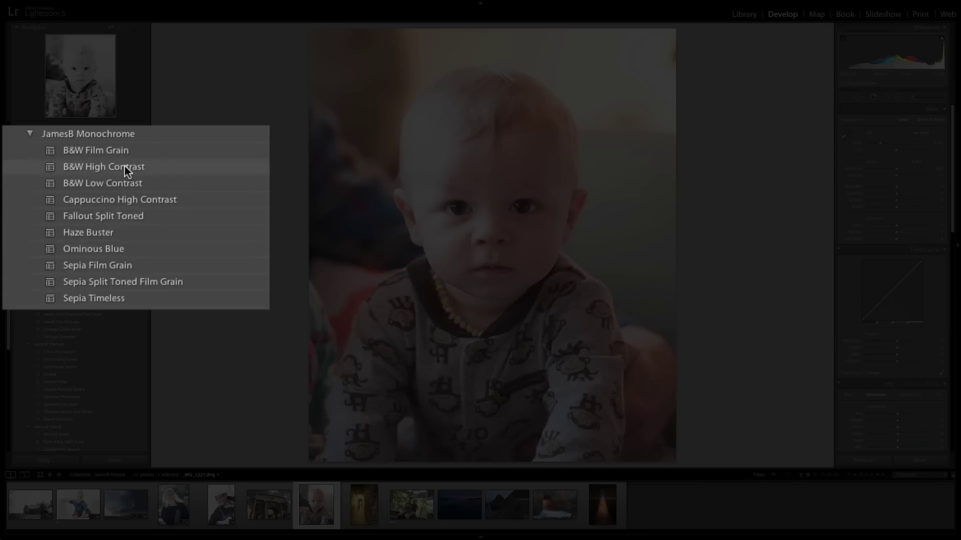
click(73, 195)
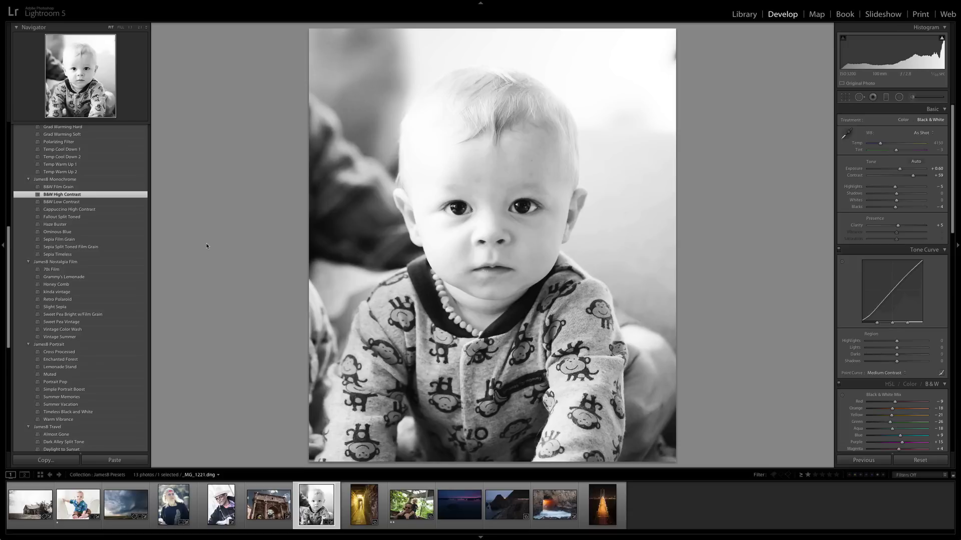
Open the brick alley photo and apply the Dark Alley Split Tone preset from JamesB Travel
key(Right)
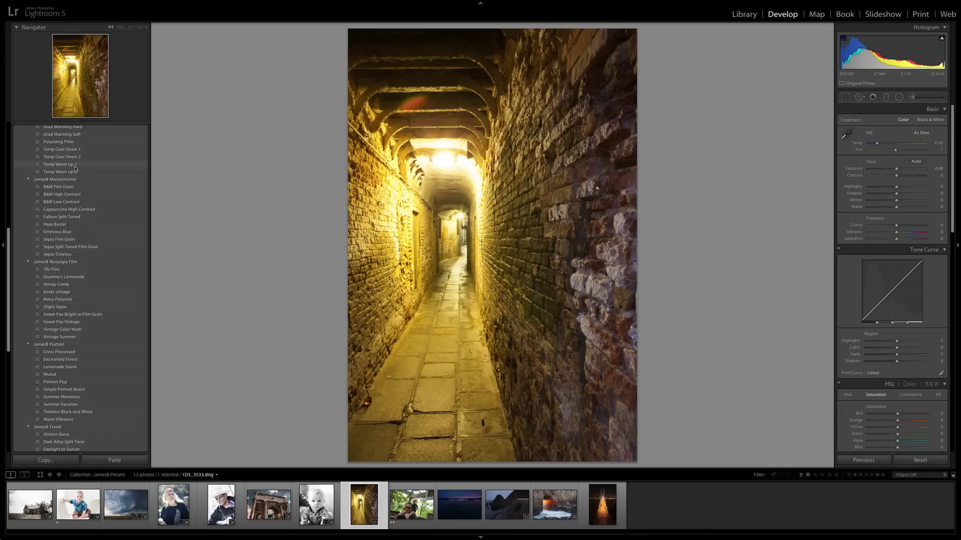
scroll(68, 235, down, 4)
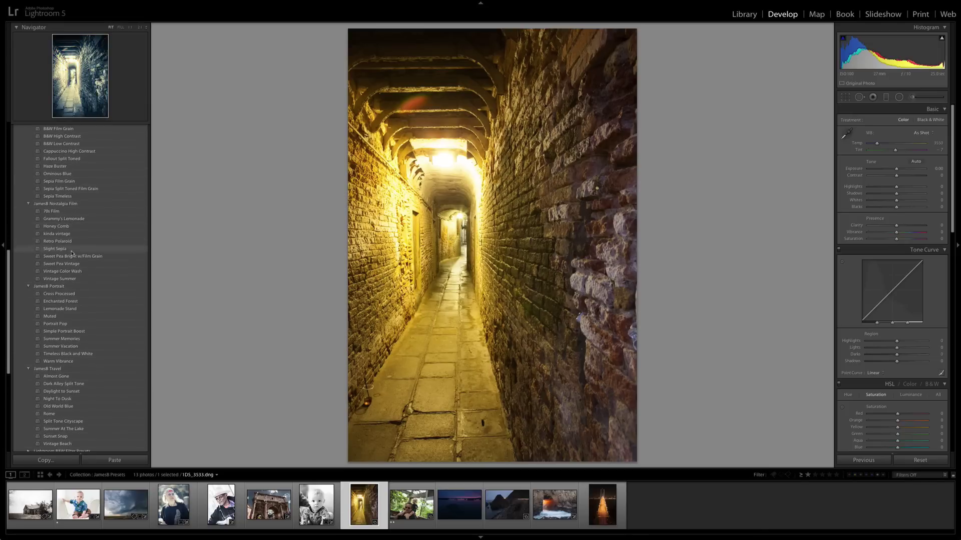
scroll(72, 250, down, 5)
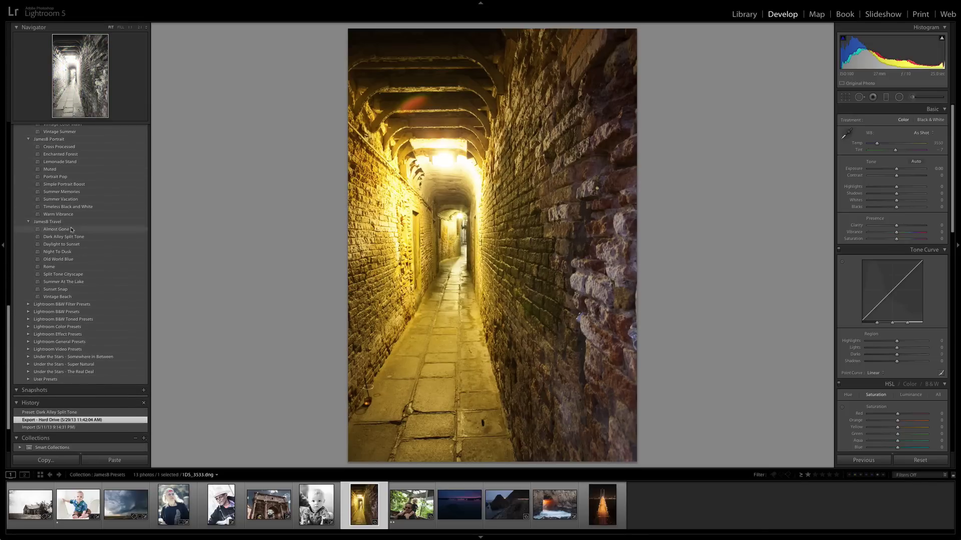
scroll(70, 255, down, 1)
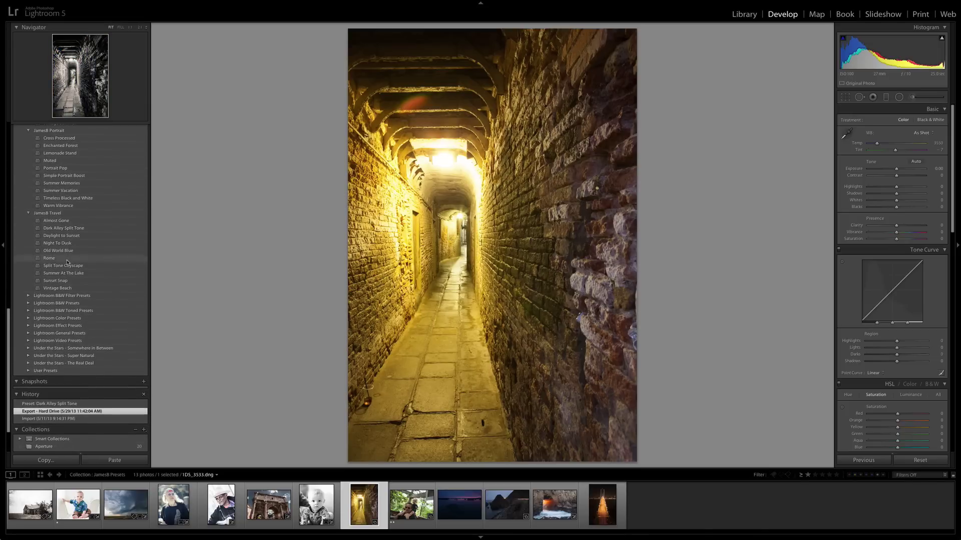
click(78, 229)
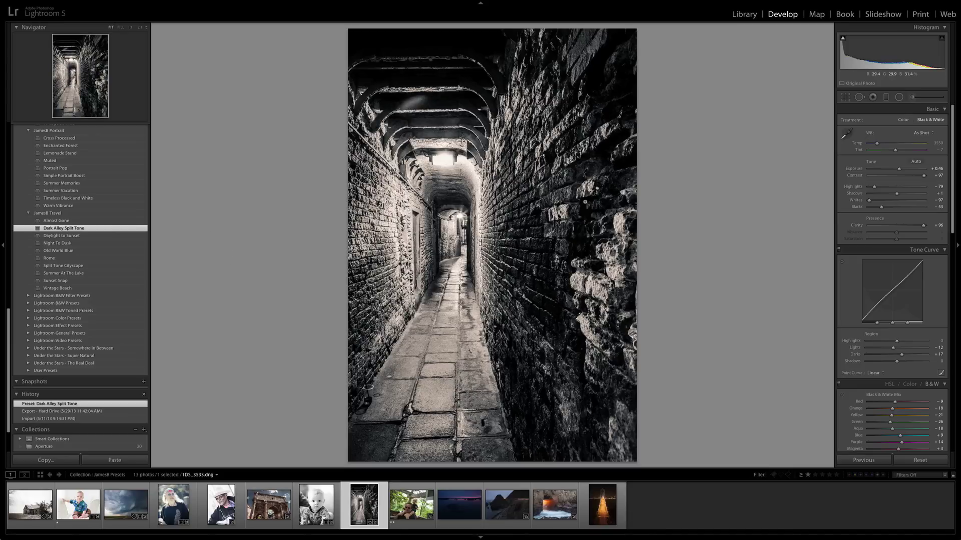
Change the alley photo's split-toning highlight color to Hue 53 and Saturation 25
scroll(878, 308, down, 6)
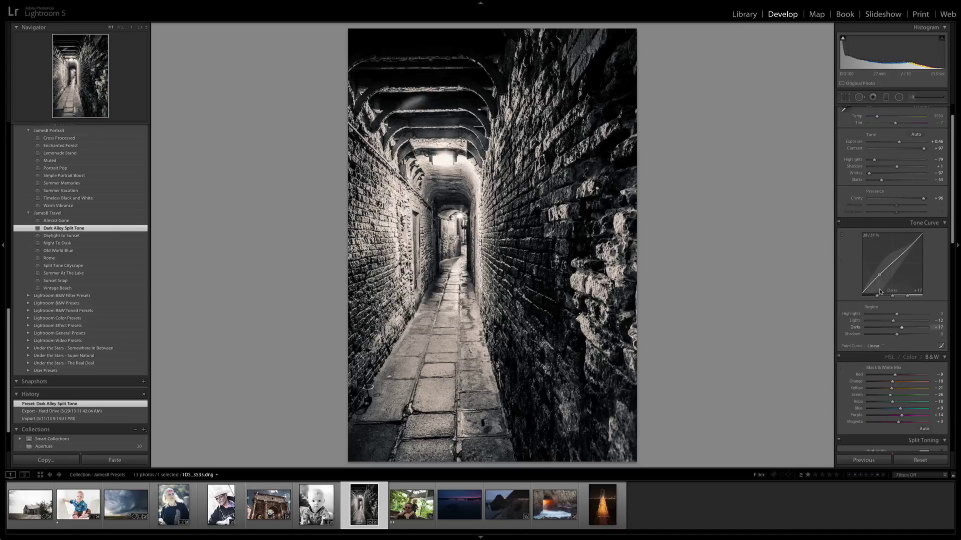
scroll(867, 230, down, 4)
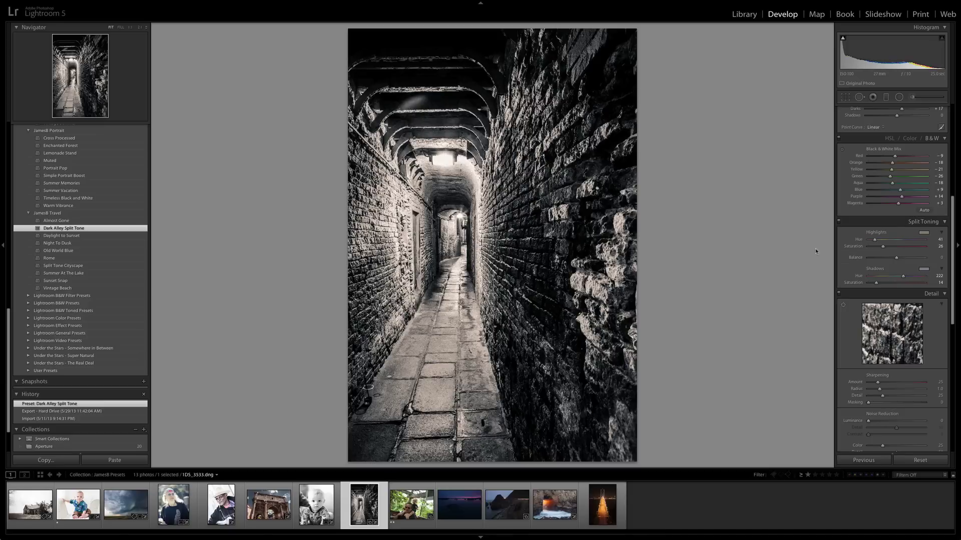
click(924, 232)
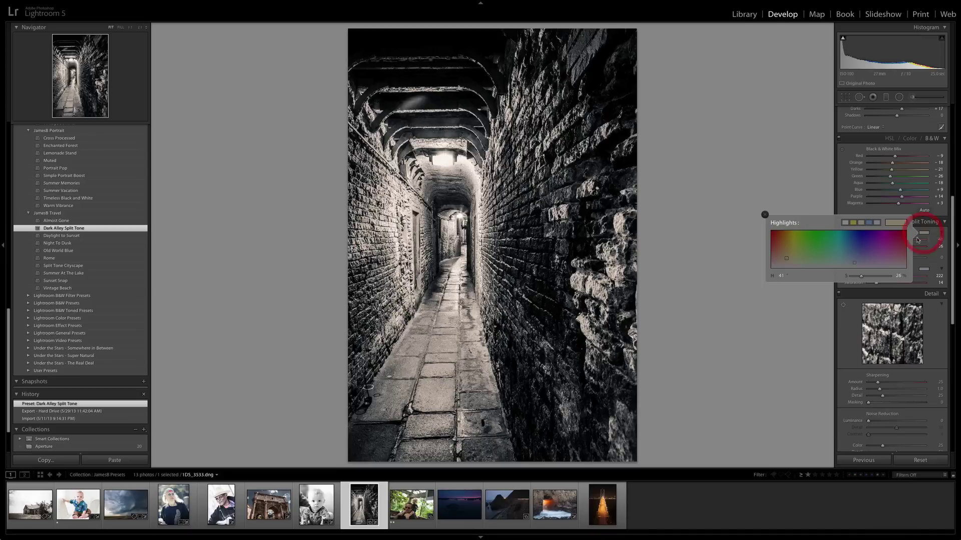
click(790, 259)
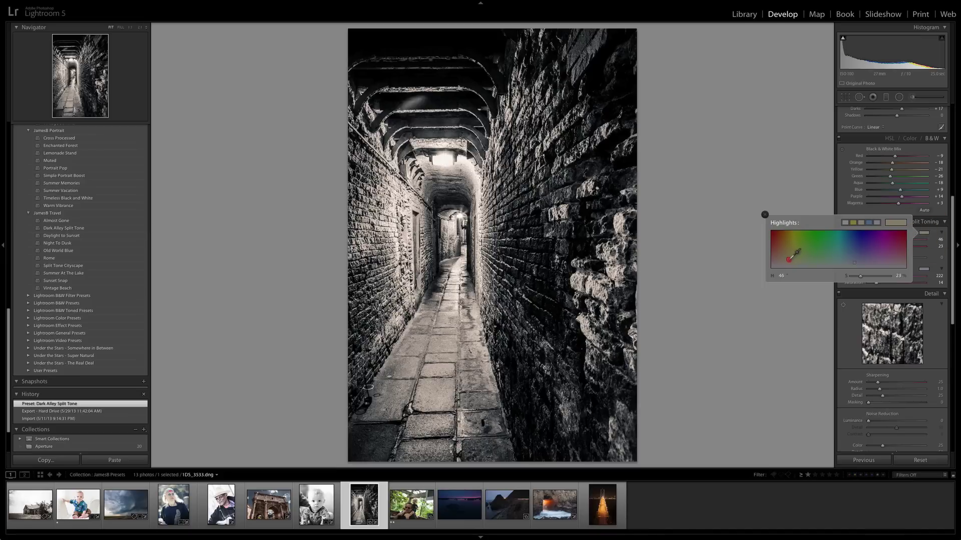
mouse_move(790, 259)
mouse_down()
mouse_move(774, 259)
mouse_move(828, 249)
mouse_move(782, 255)
mouse_move(791, 257)
mouse_up()
click(765, 215)
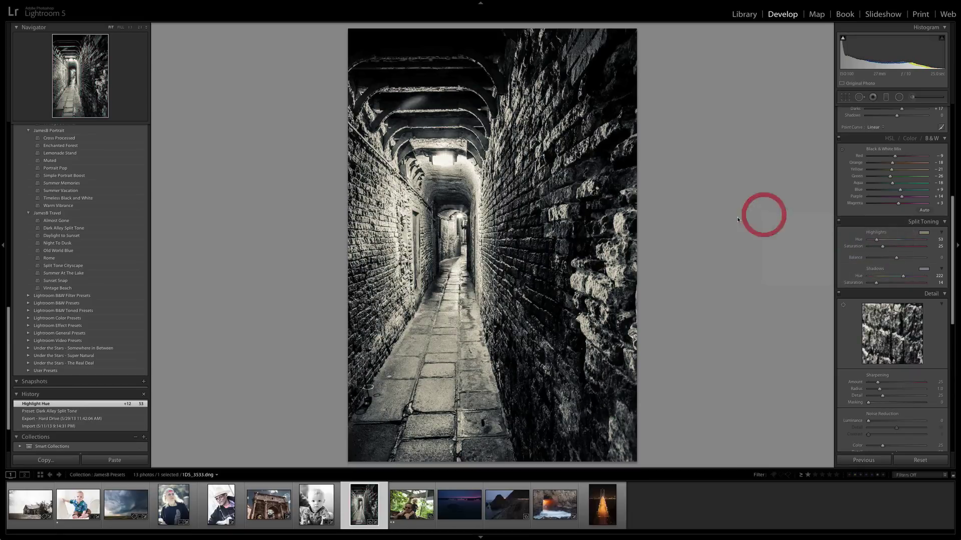
Open the photo of the man carrying a toddler, apply the Day at the Zoo preset from JamesB Family Lifestyle and review its settings
key(Right)
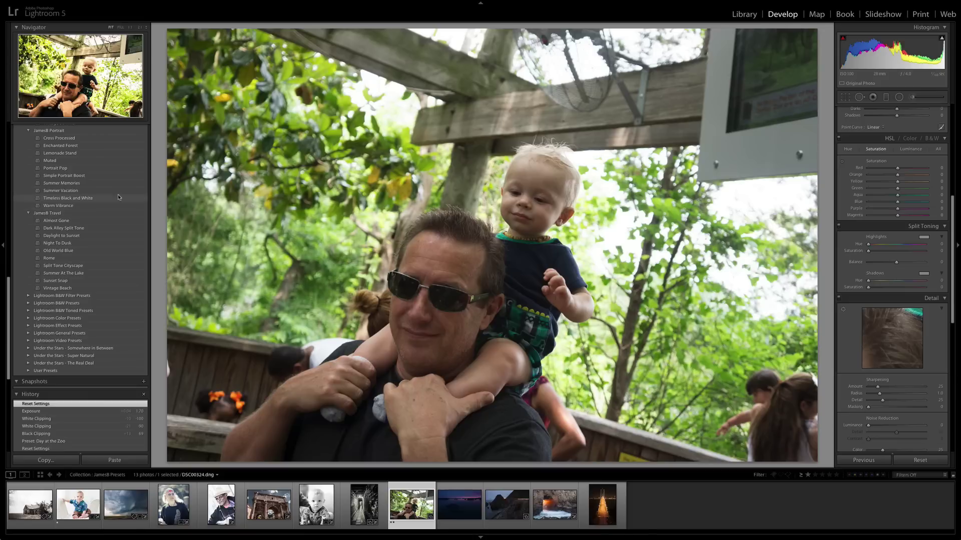
scroll(72, 227, up, 6)
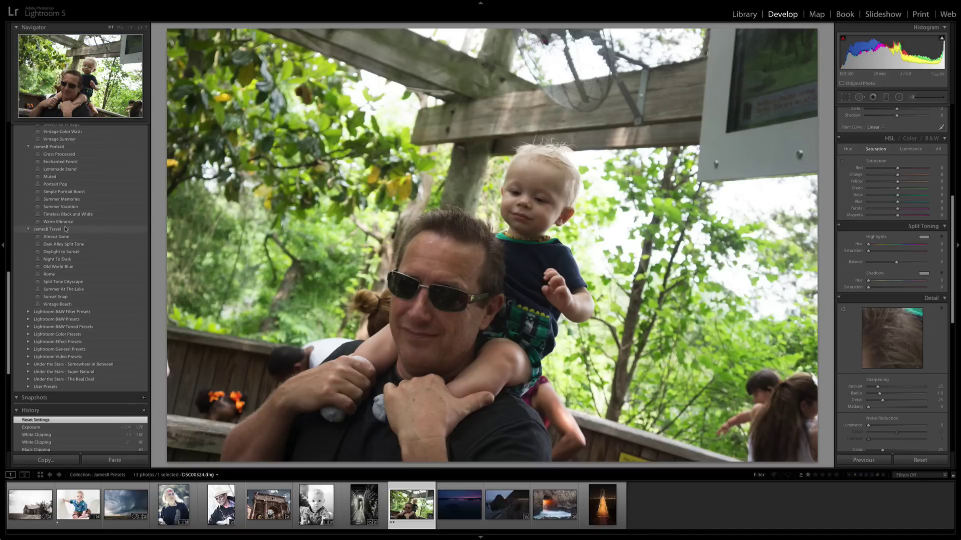
scroll(67, 237, up, 9)
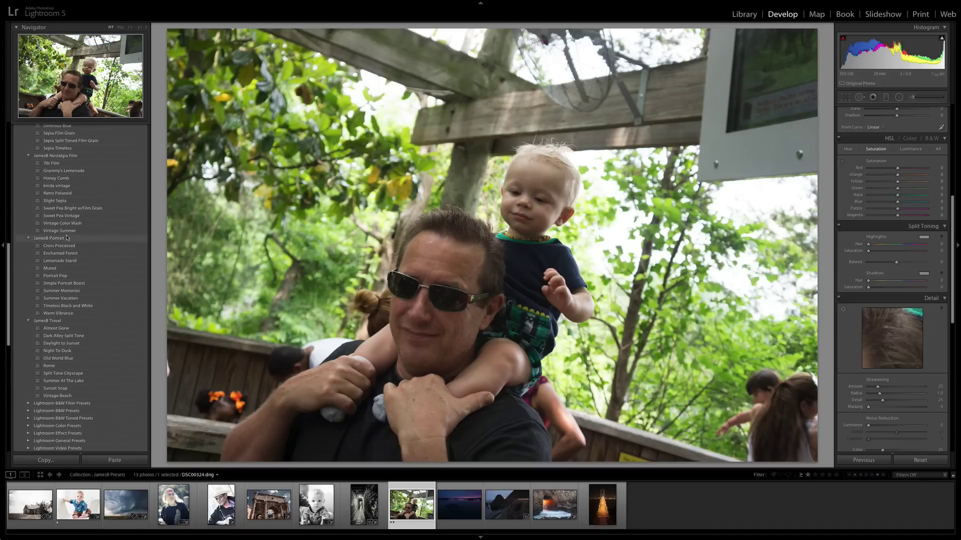
scroll(68, 269, up, 12)
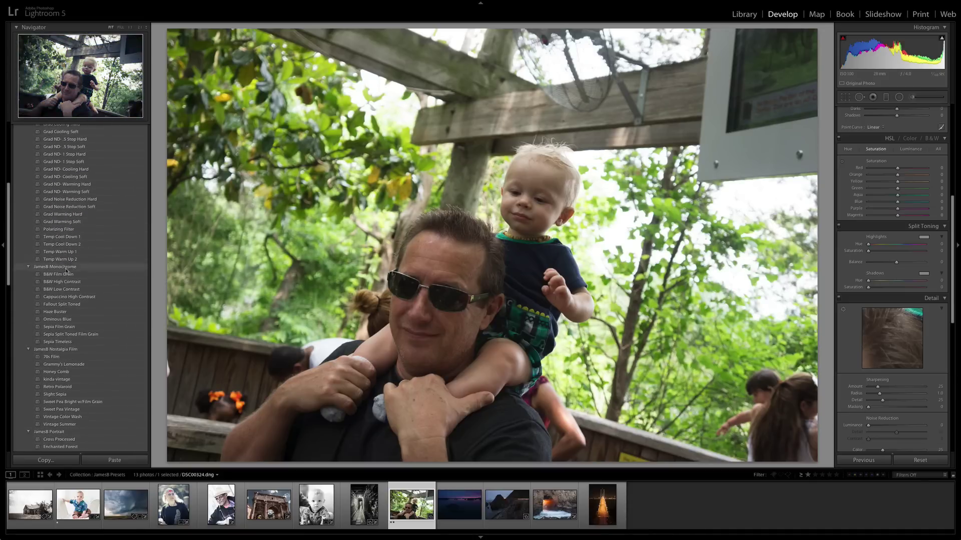
scroll(64, 285, down, 3)
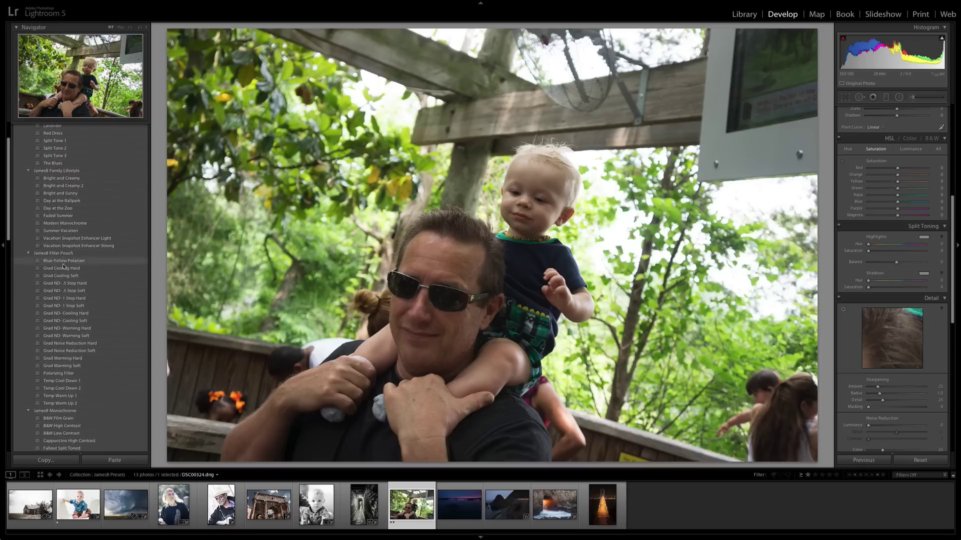
click(69, 205)
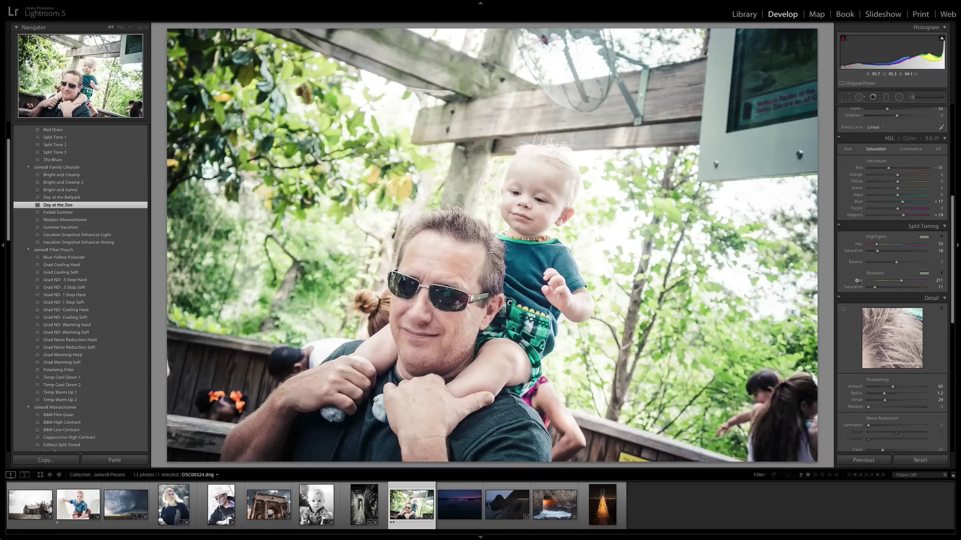
scroll(887, 330, down, 5)
scroll(886, 289, up, 3)
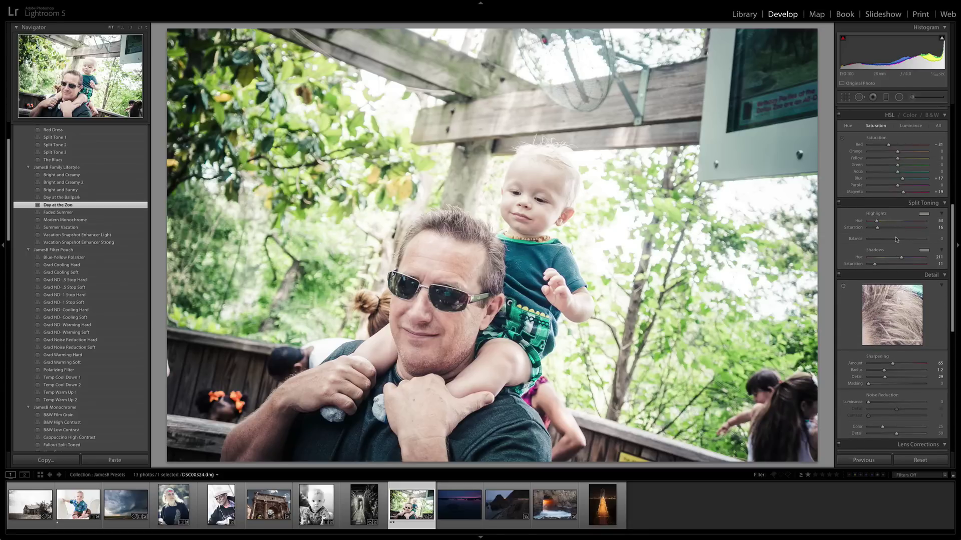
scroll(881, 255, up, 4)
scroll(869, 287, up, 5)
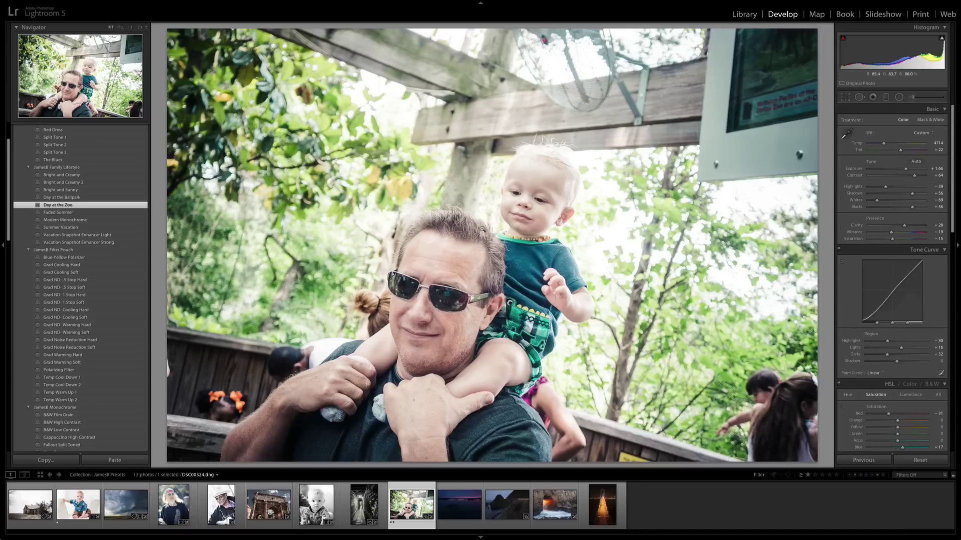
Open the photo of the rocky lake at purple dusk and apply the Night To Dusk preset from JamesB Travel
key(Right)
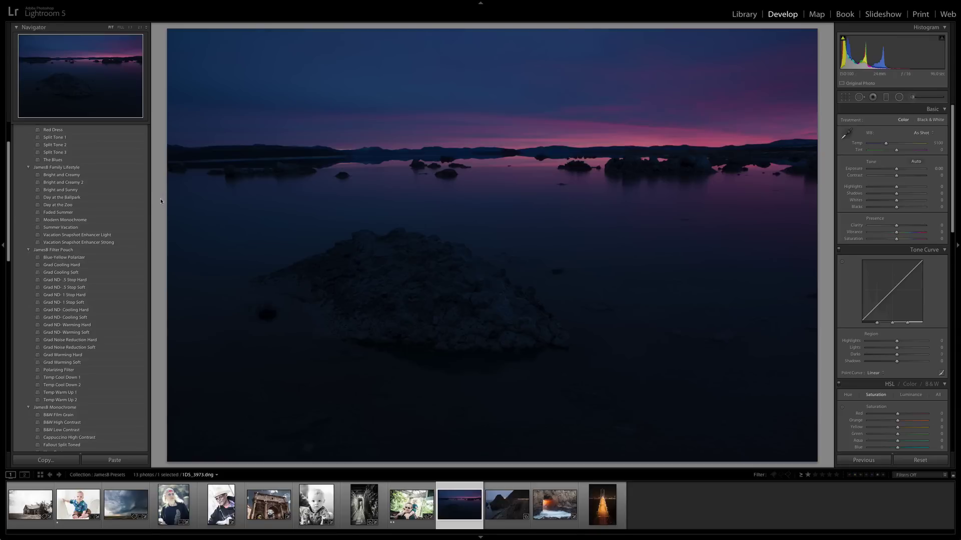
scroll(70, 256, down, 1)
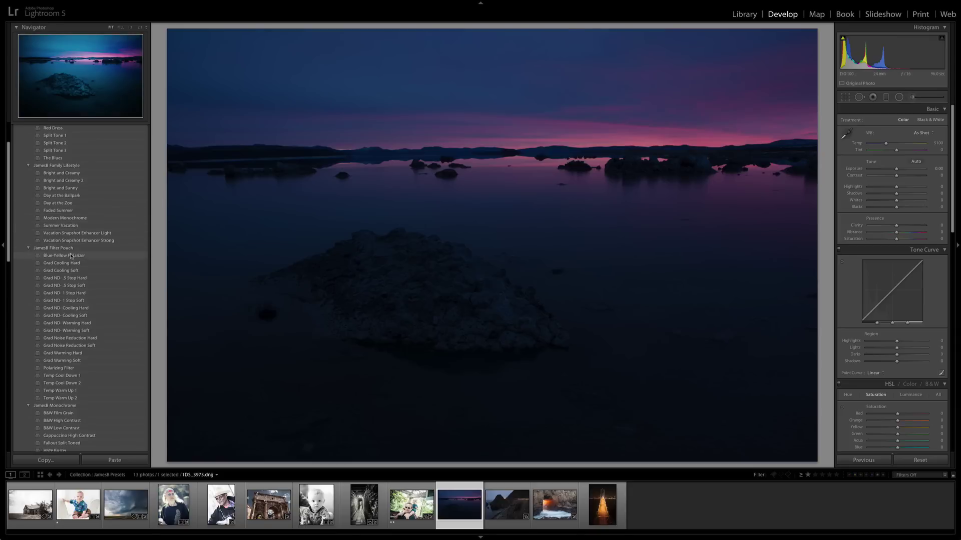
scroll(70, 256, down, 10)
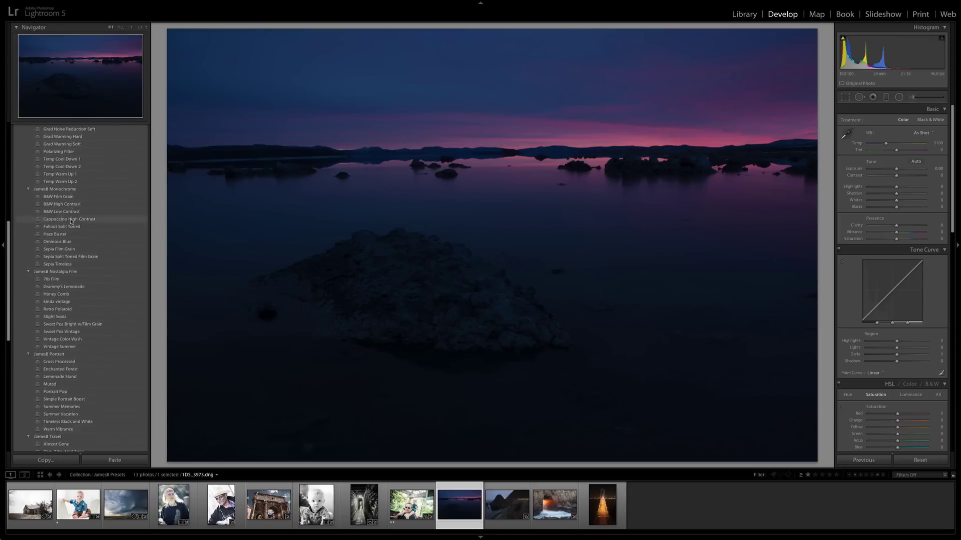
scroll(71, 220, down, 9)
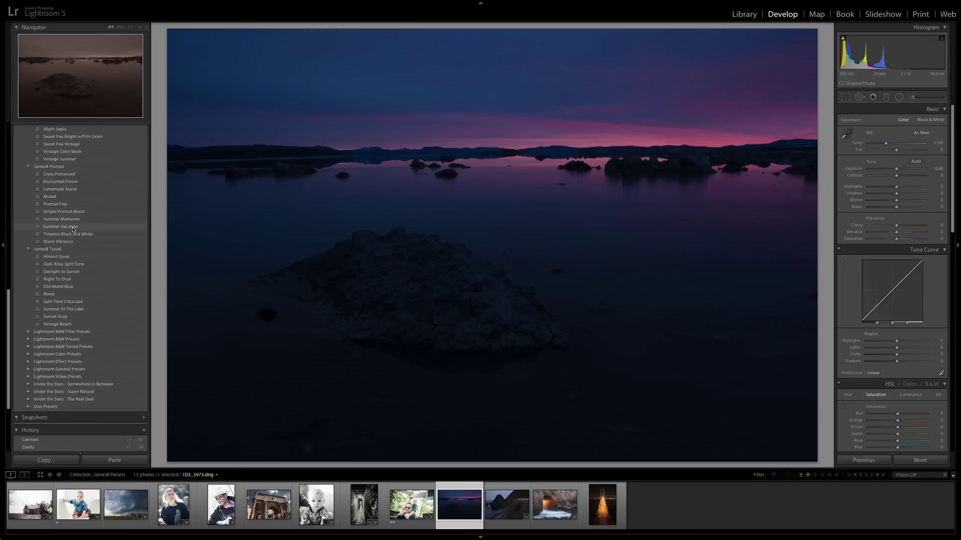
scroll(72, 229, down, 1)
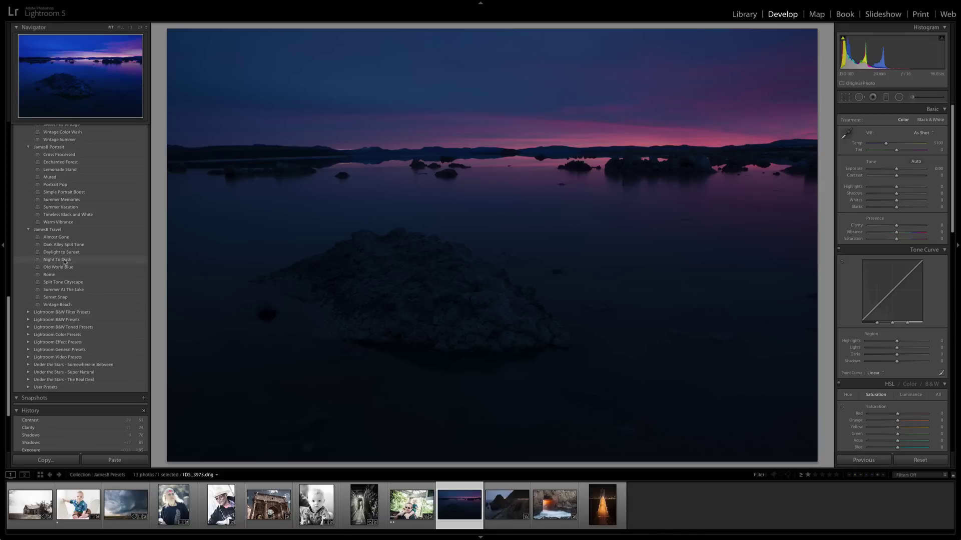
click(62, 260)
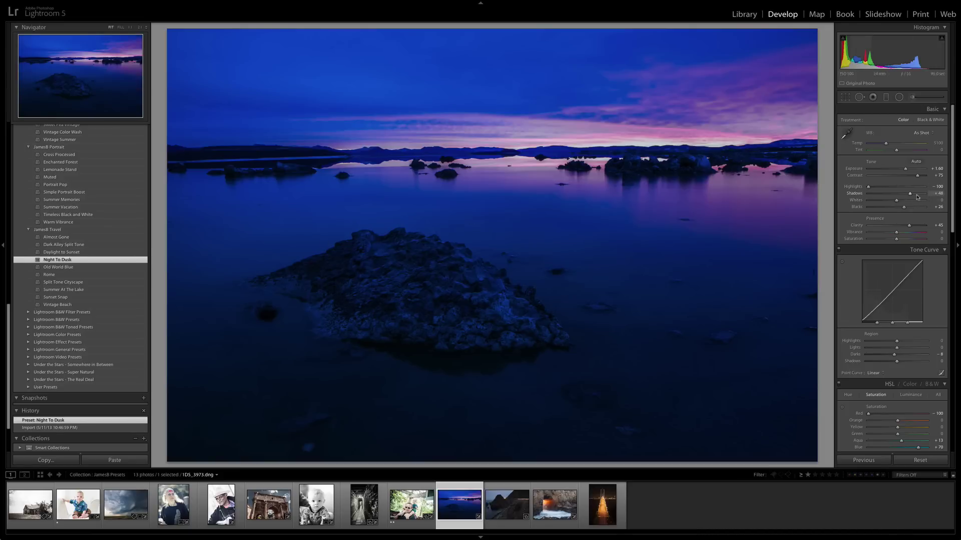
Set the dusk lake photo's Shadows to +100 and its Exposure to +1.75
click(942, 169)
drag(912, 194, 906, 170)
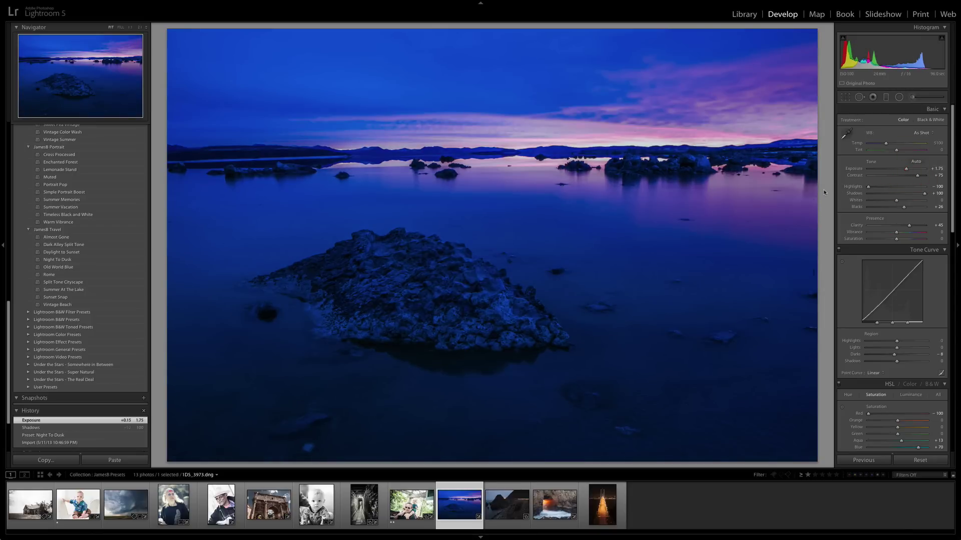
Open the coastal bridge photo, apply the Night To Dusk preset from JamesB Travel and compare the before and after views
key(Right)
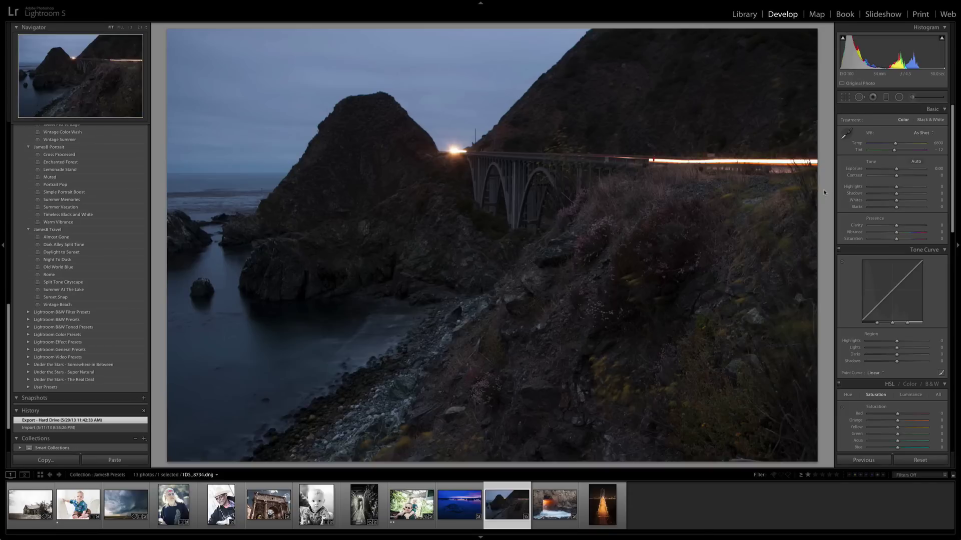
click(66, 260)
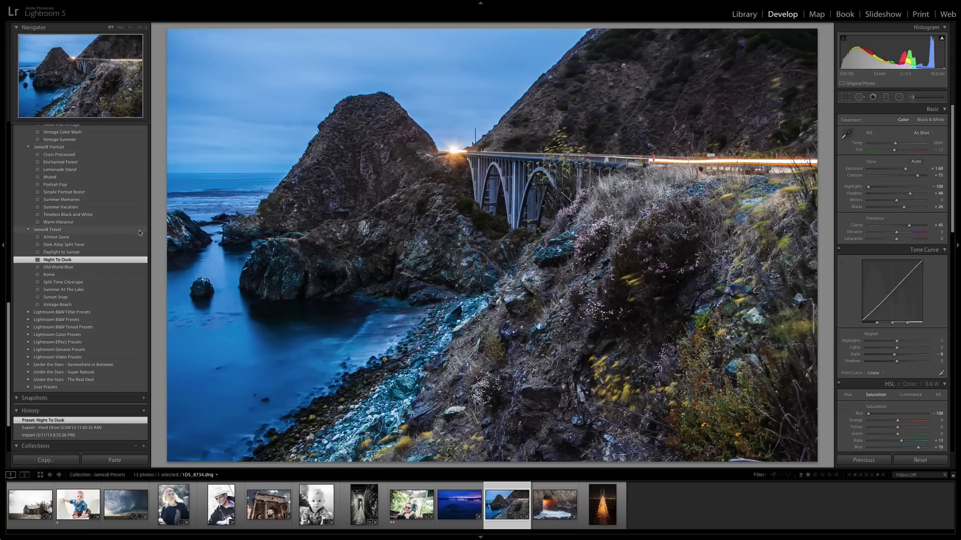
key(backslash)
key(backslash)
key(backslash)
key(backslash)
key(backslash)
key(backslash)
Open the photo of the glowing sea arch, apply the Summer At The Lake preset and compare it with the before view
key(Right)
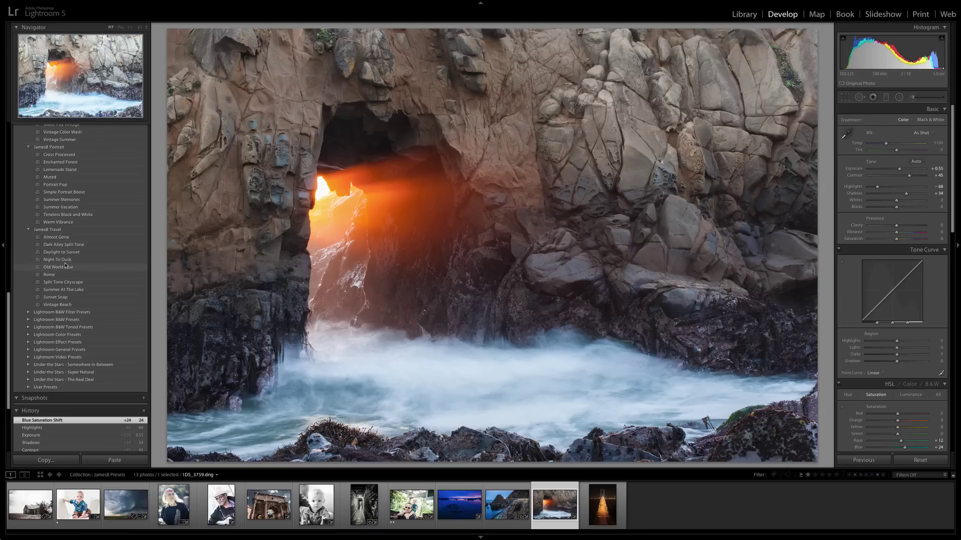
click(64, 290)
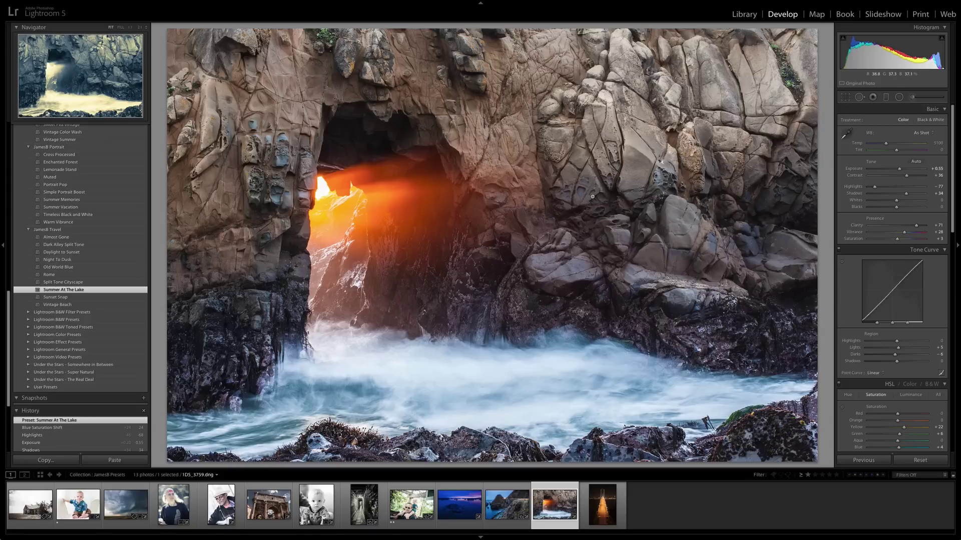
key(backslash)
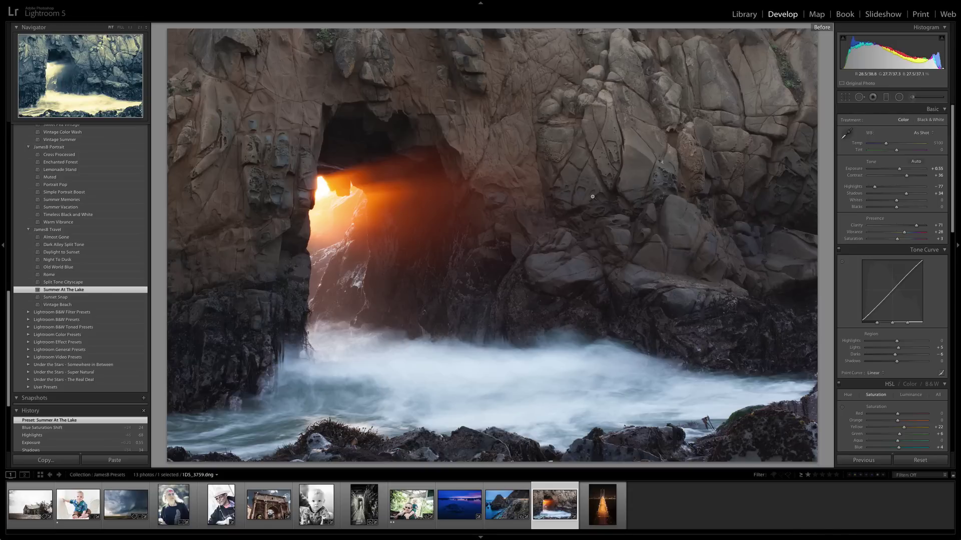
key(backslash)
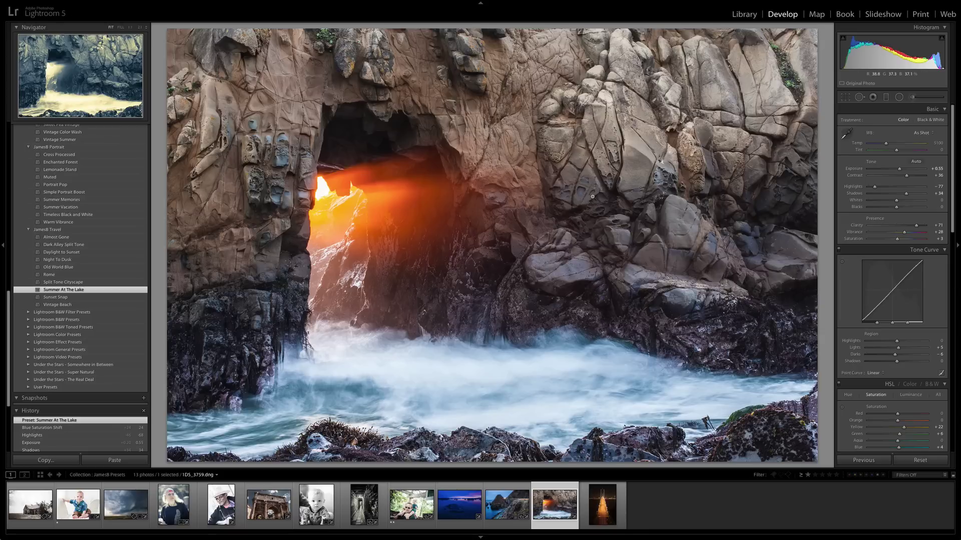
Open the night photo of the lit suspension bridge and apply the Old World Blue preset from JamesB Travel
key(Right)
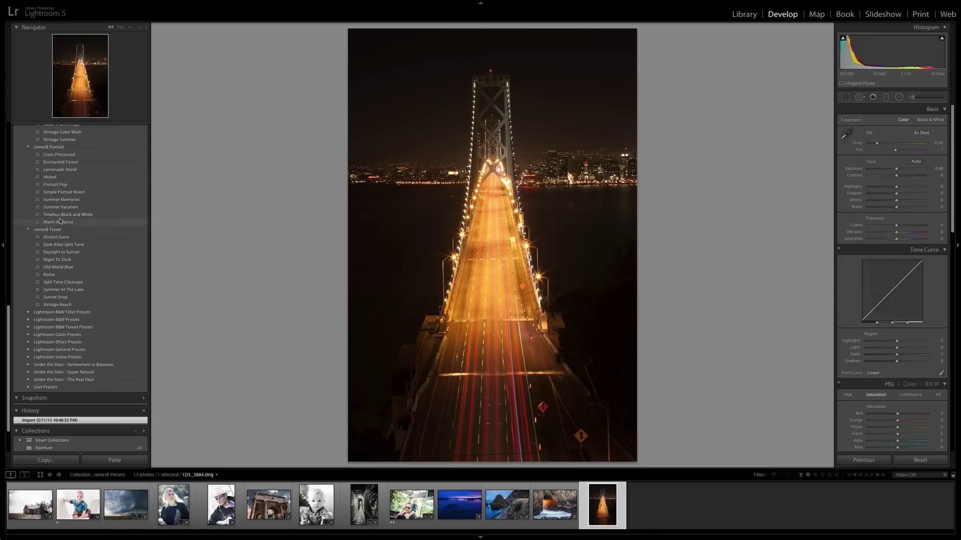
click(66, 268)
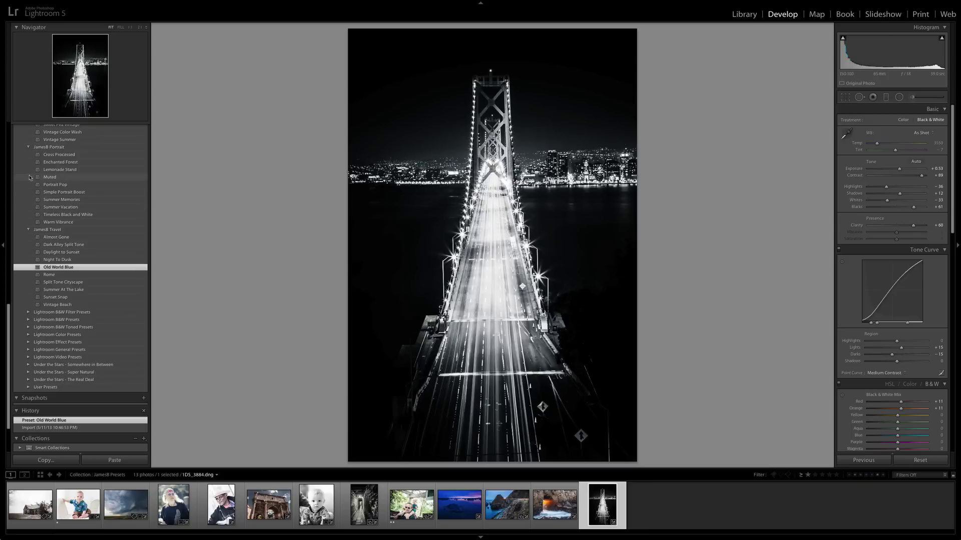
Look through the JamesB preset collections from B&W Tones to Travel, previewing their looks on the suspension bridge photo
scroll(71, 270, up, 5)
scroll(71, 270, up, 6)
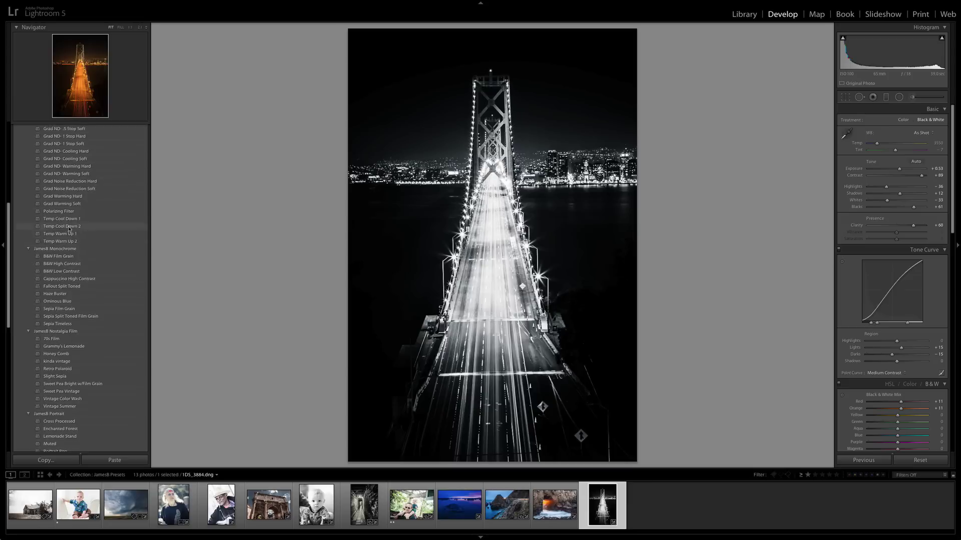
scroll(66, 297, down, 11)
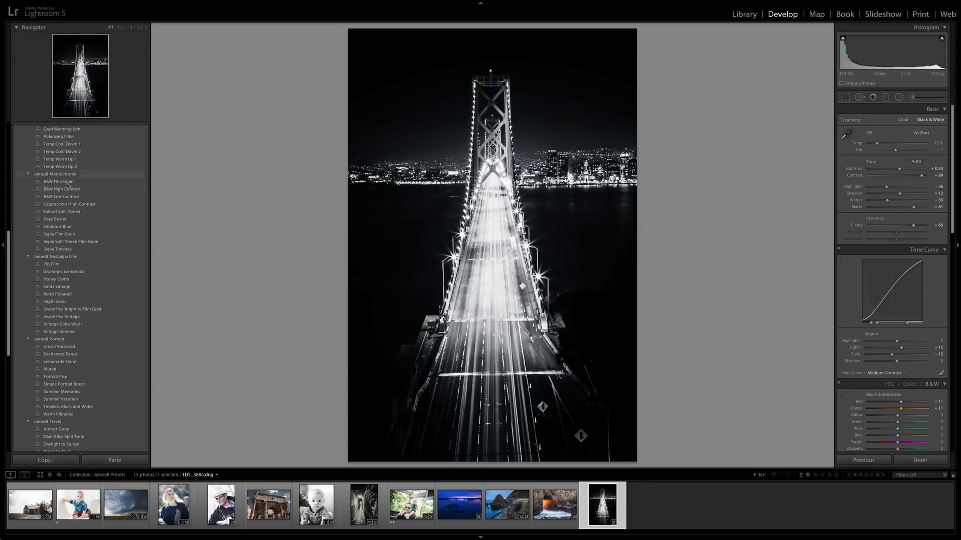
scroll(64, 230, up, 4)
scroll(63, 230, up, 4)
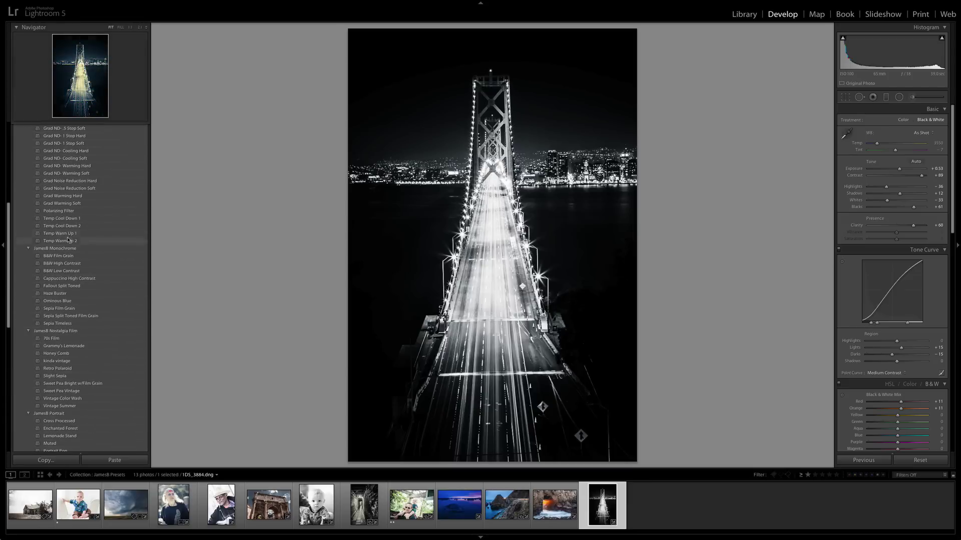
scroll(60, 282, up, 3)
scroll(59, 273, up, 1)
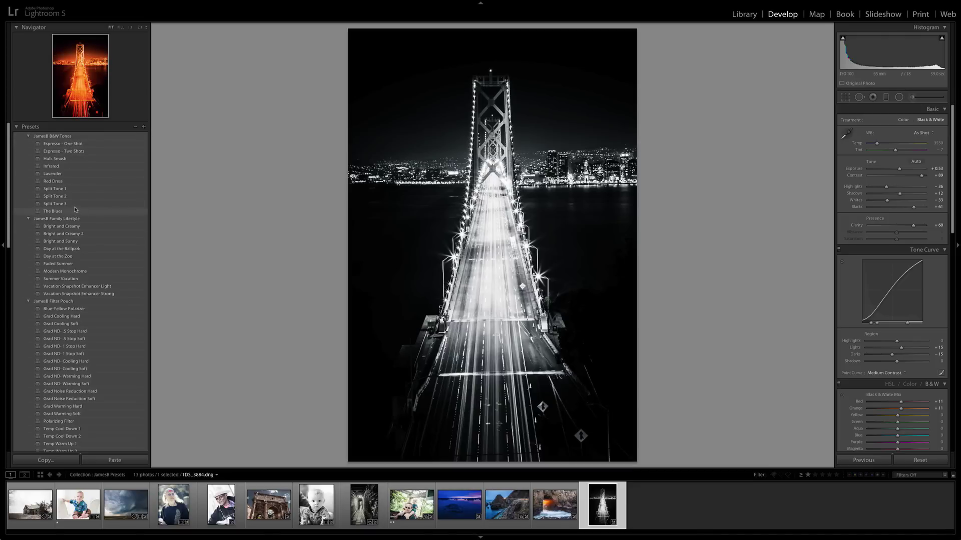
scroll(52, 251, down, 8)
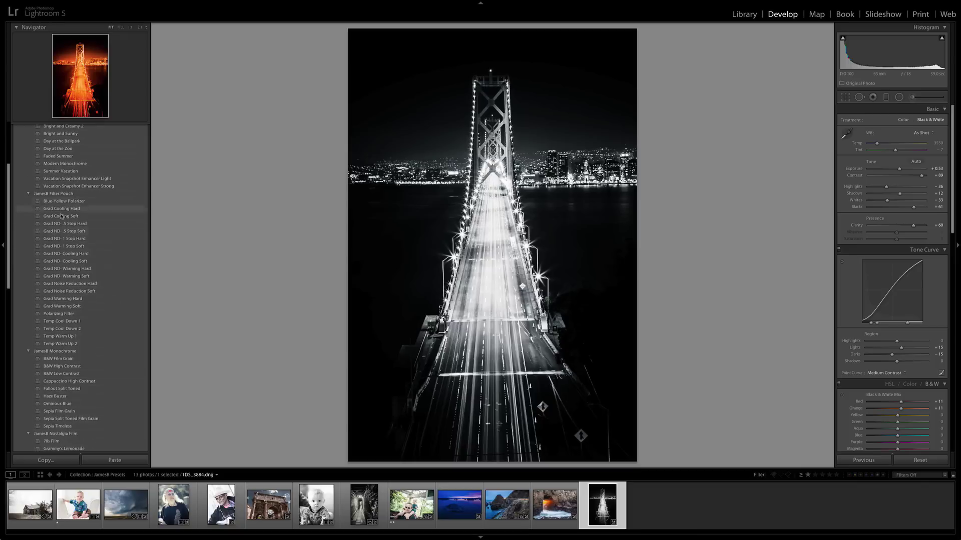
scroll(52, 265, down, 10)
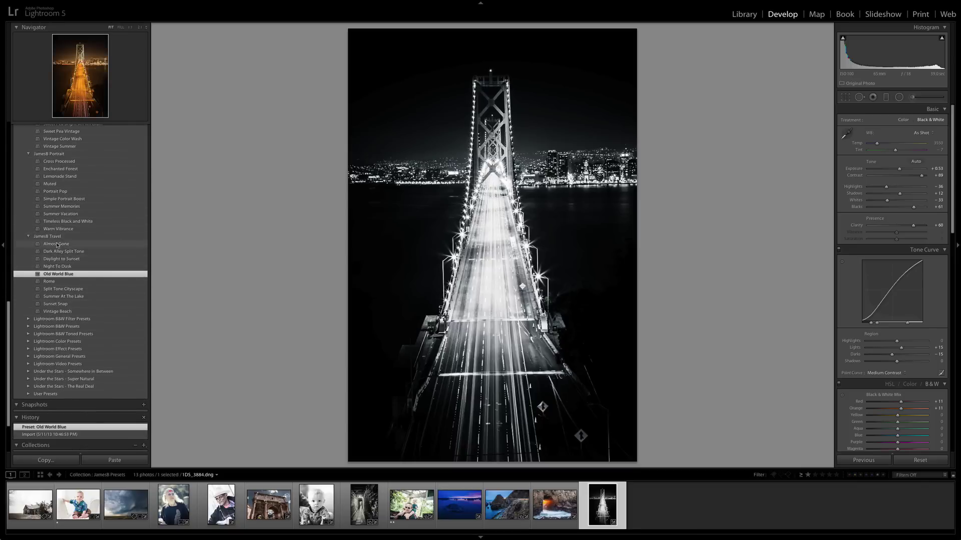
scroll(61, 240, up, 17)
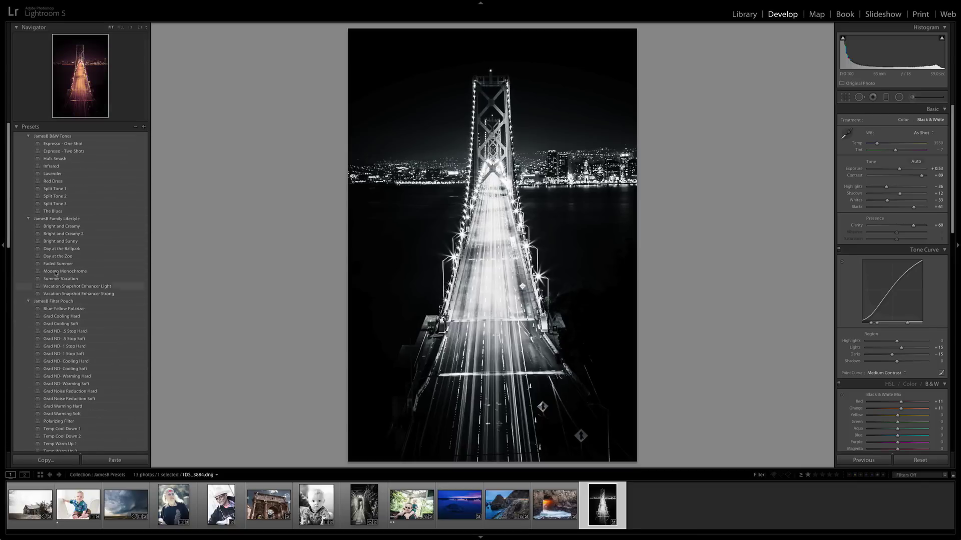